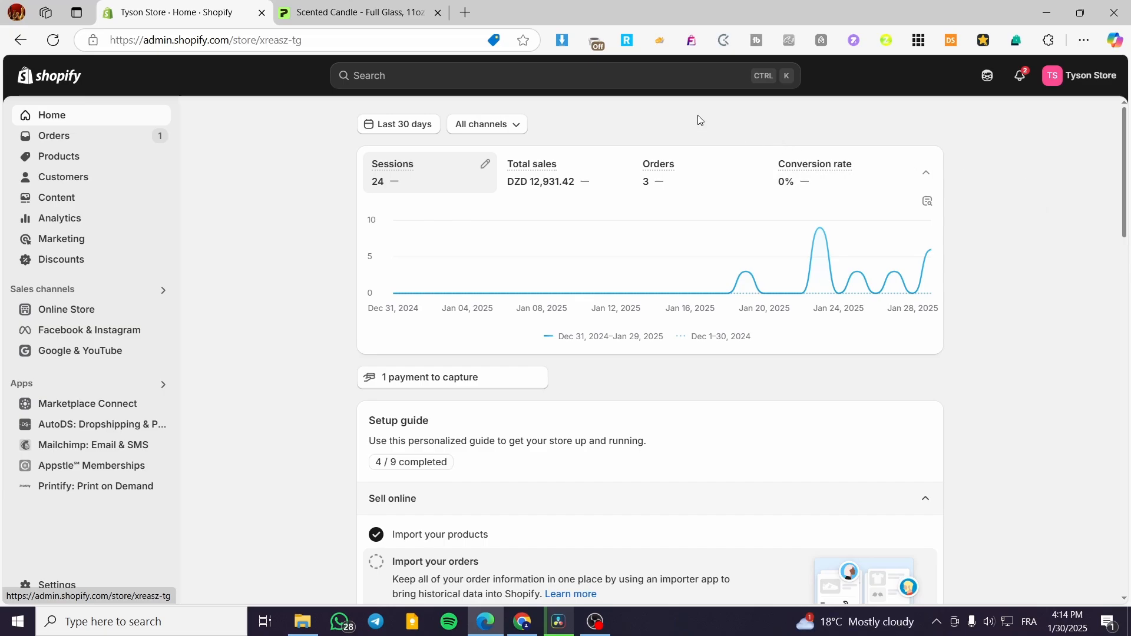
click(342, 8)
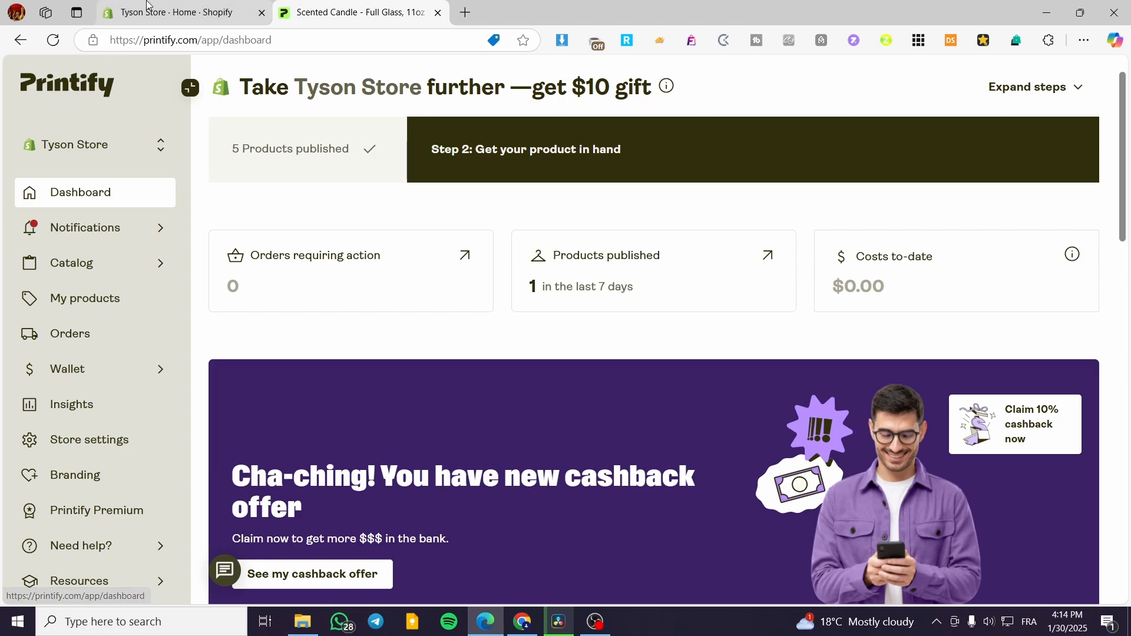
click(152, 12)
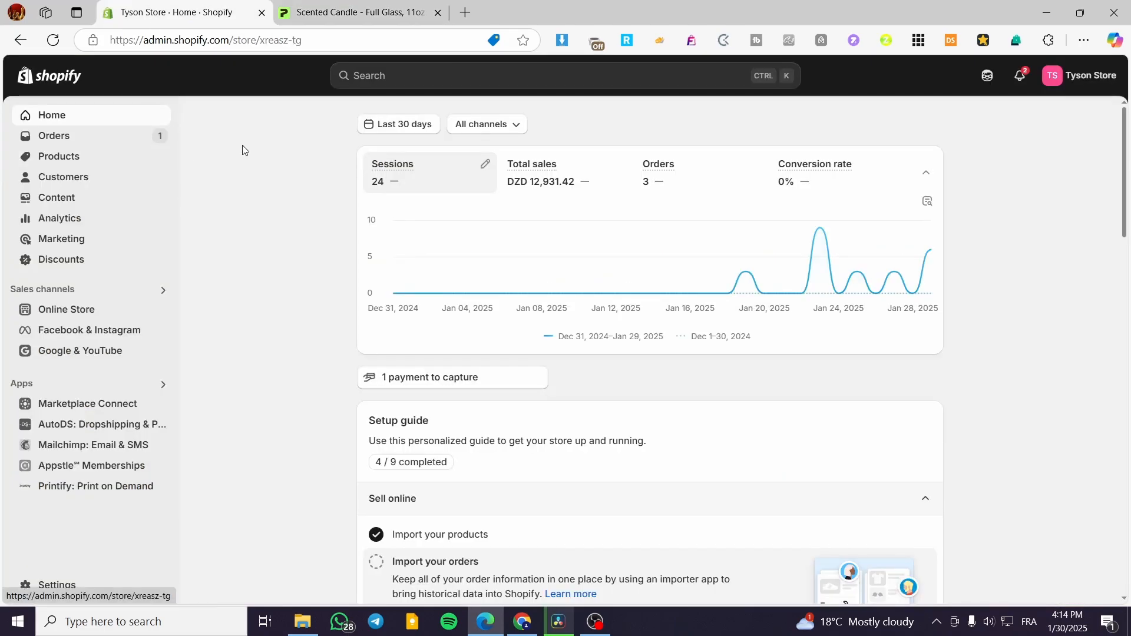
mouse_move(790, 166)
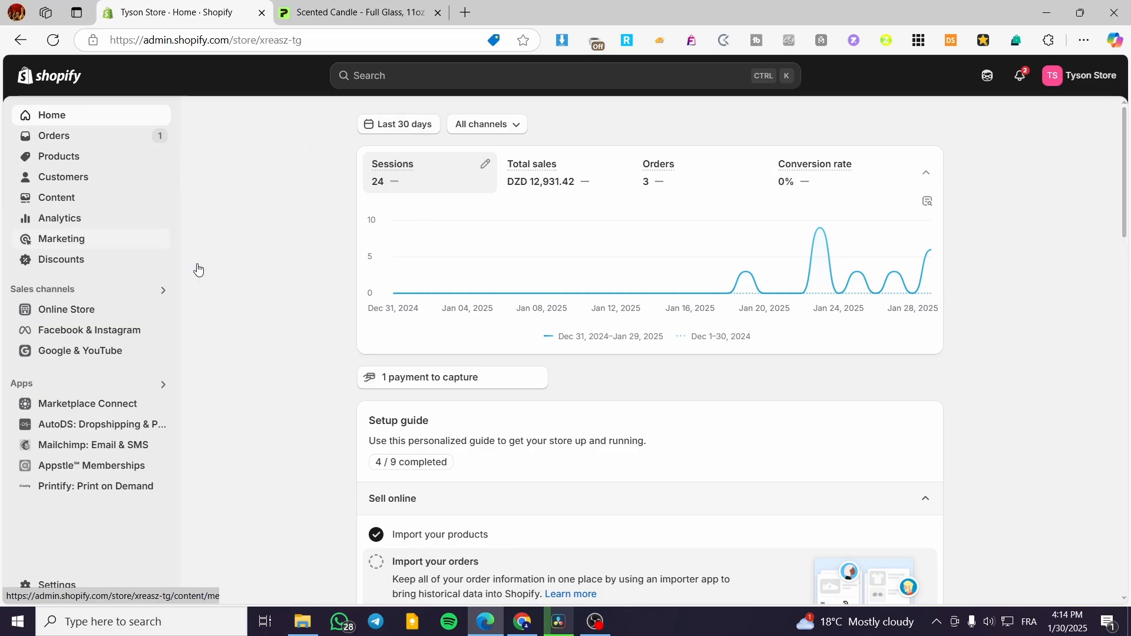
mouse_move(762, 226)
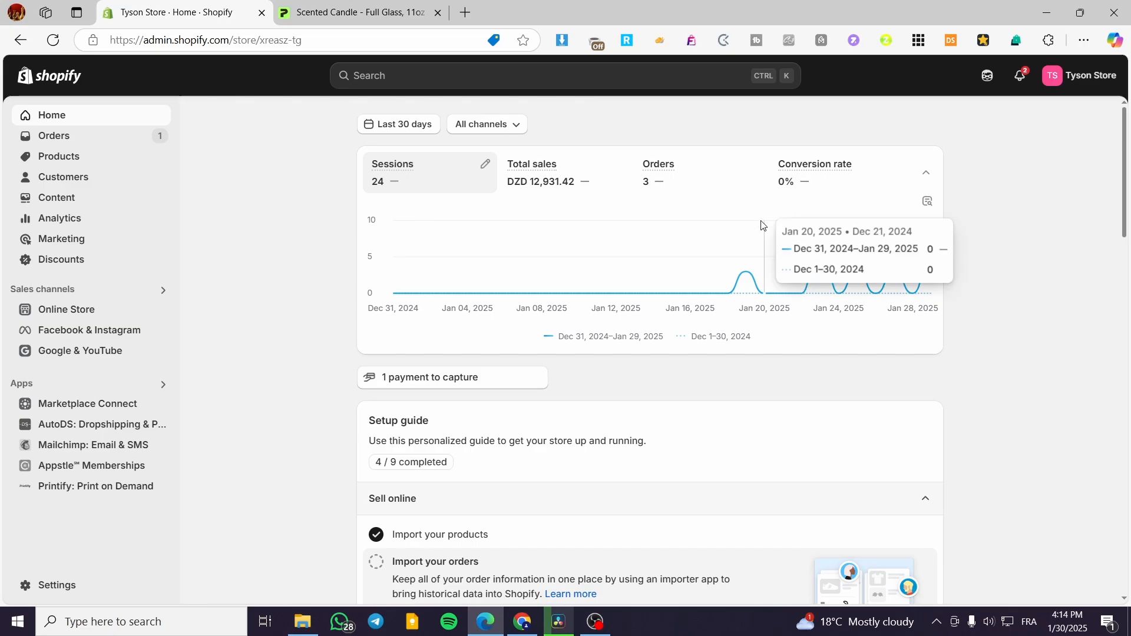
scroll(742, 248, down, 3)
scroll(730, 263, up, 3)
- Search the Shopify App Store for "printify" and open the app from its Printify: Print on Demand listing
click(371, 78)
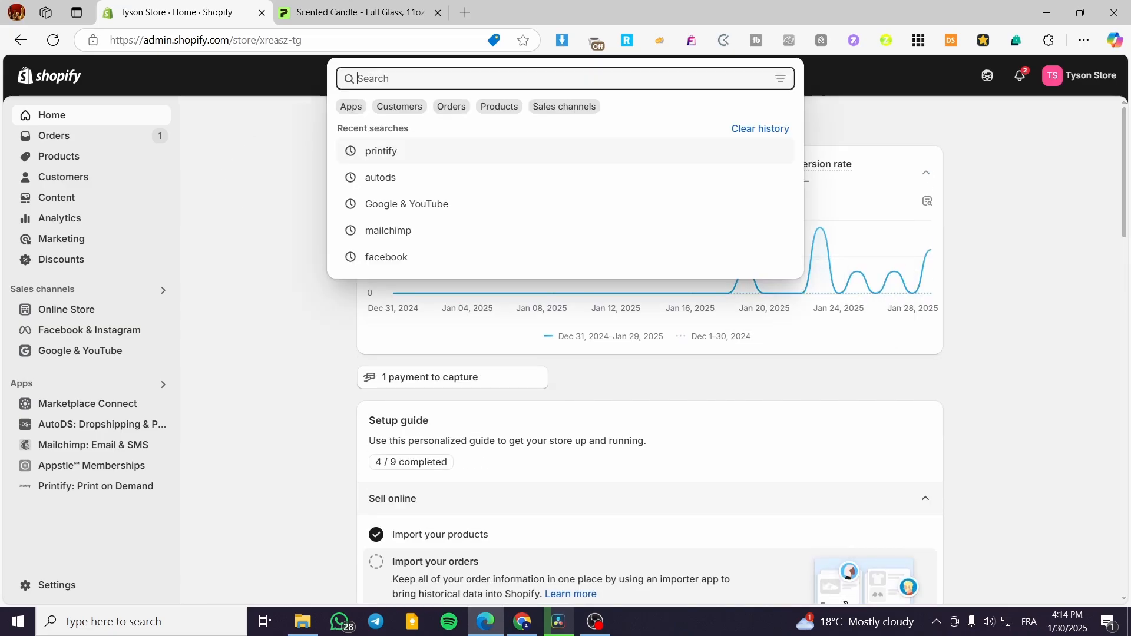
click(386, 151)
double_click(347, 86)
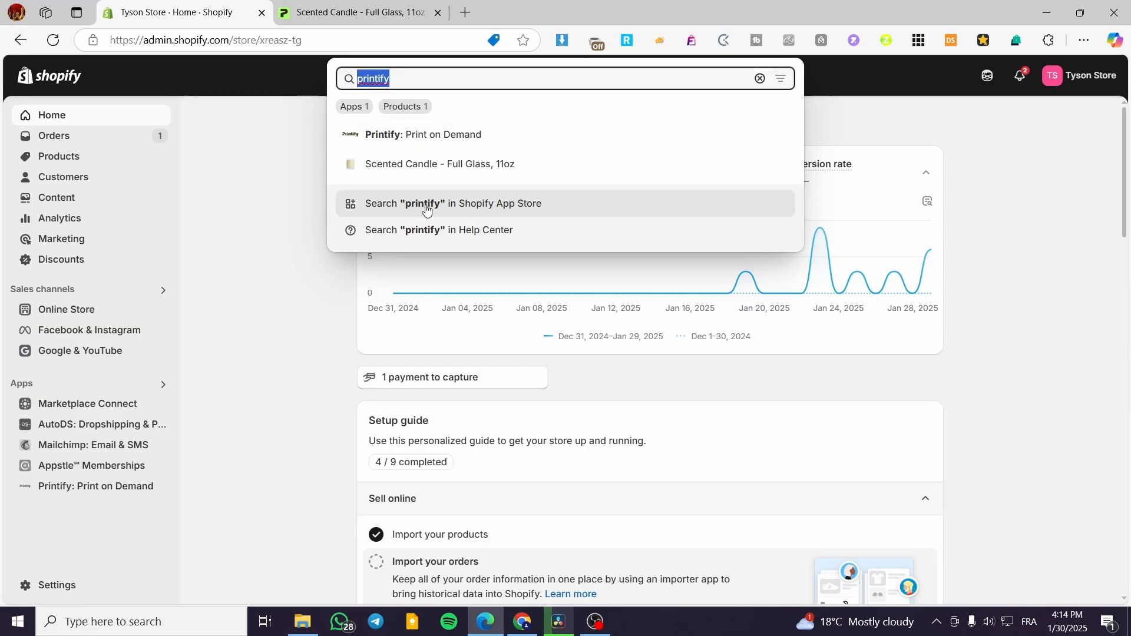
click(384, 203)
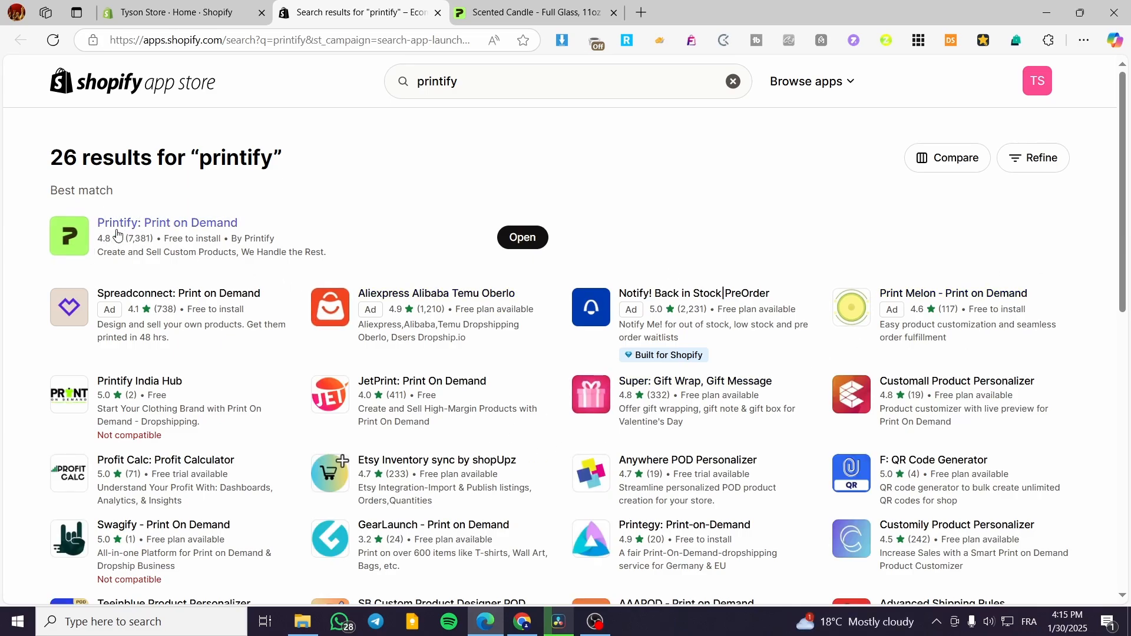
click(187, 227)
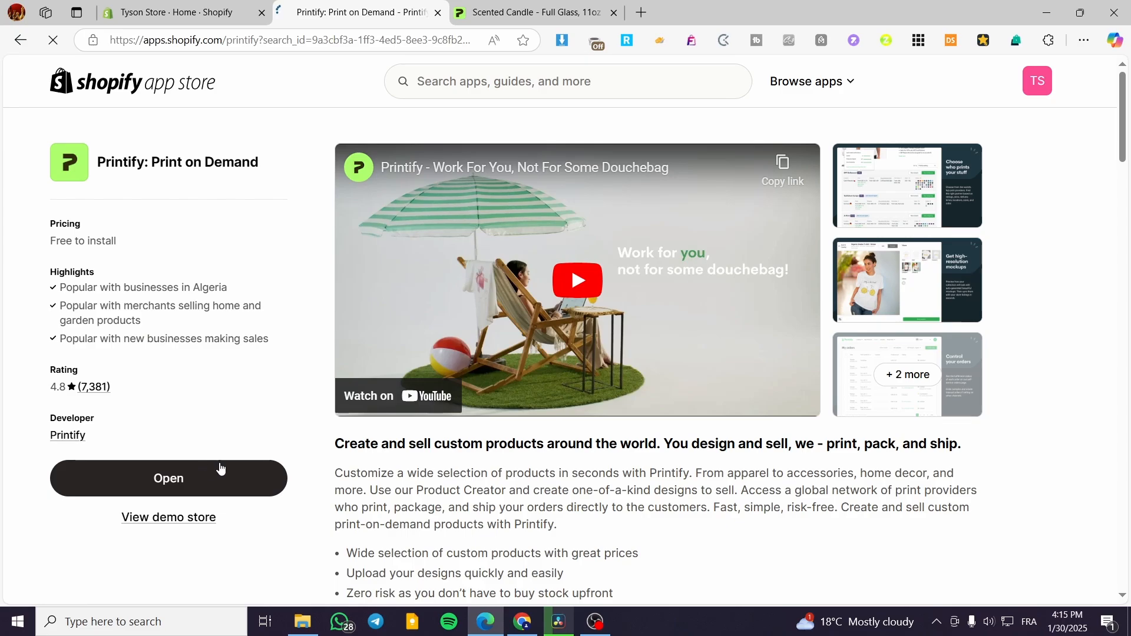
click(202, 480)
- Close the App Store page and open the installed Printify: Print on Demand app within the Shopify admin
click(438, 12)
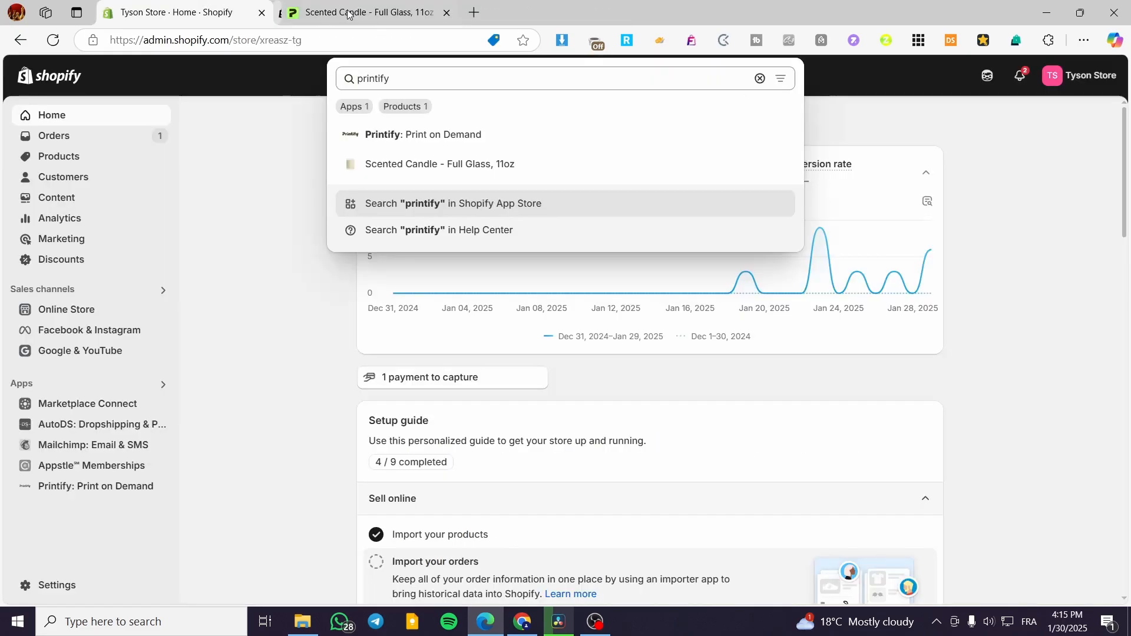
click(202, 130)
click(80, 487)
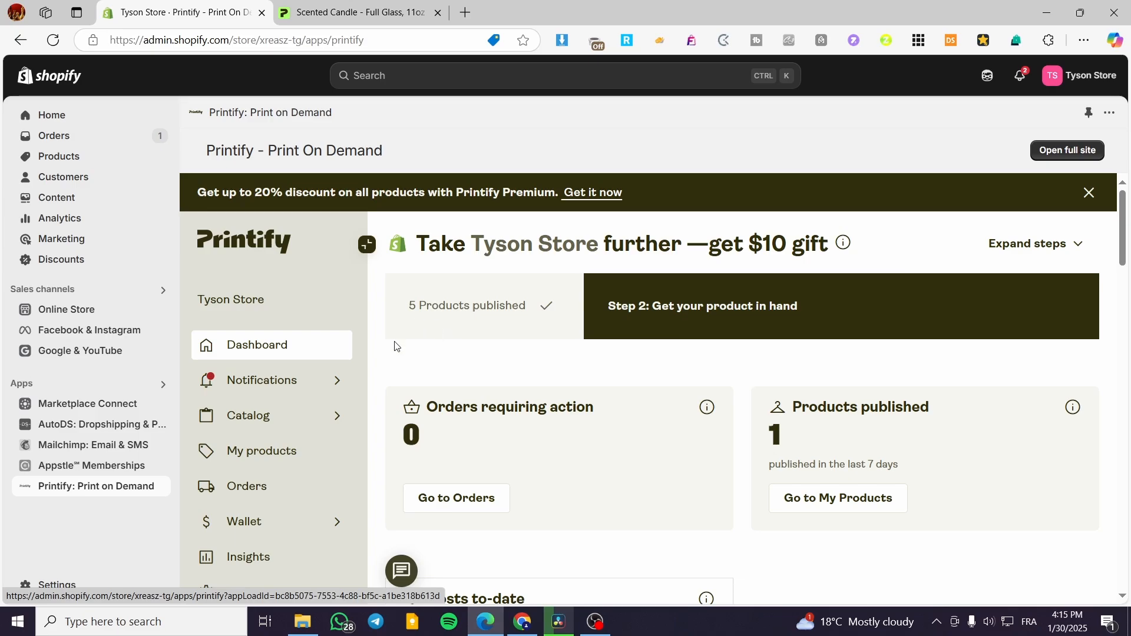
- Compare the Printify dashboard embedded in Shopify with the dashboard on the full Printify website
click(320, 20)
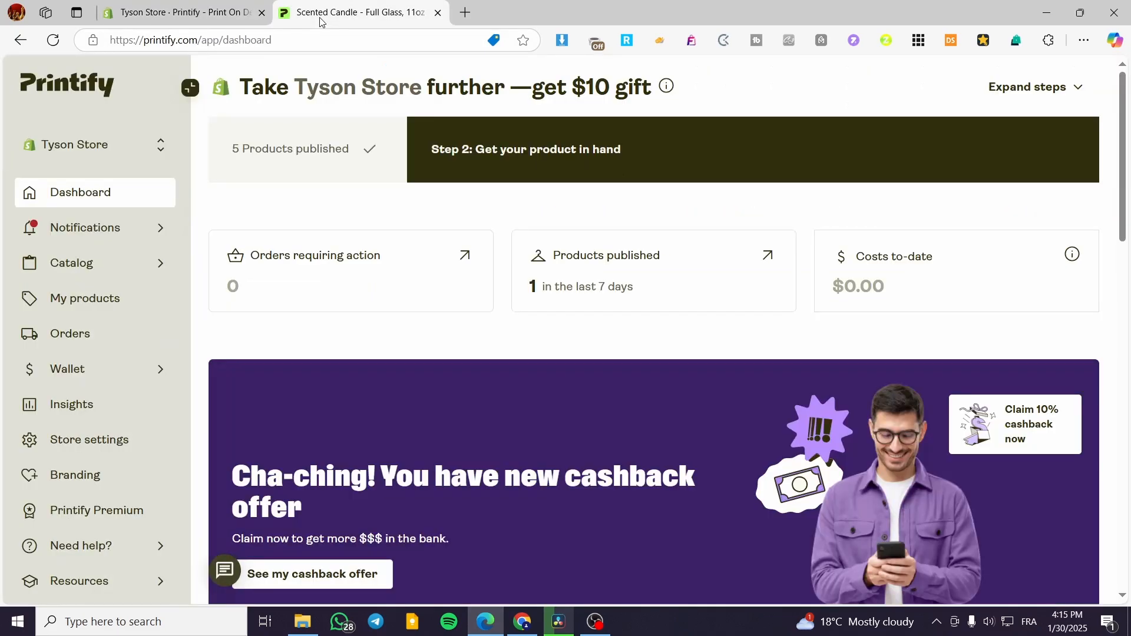
click(190, 15)
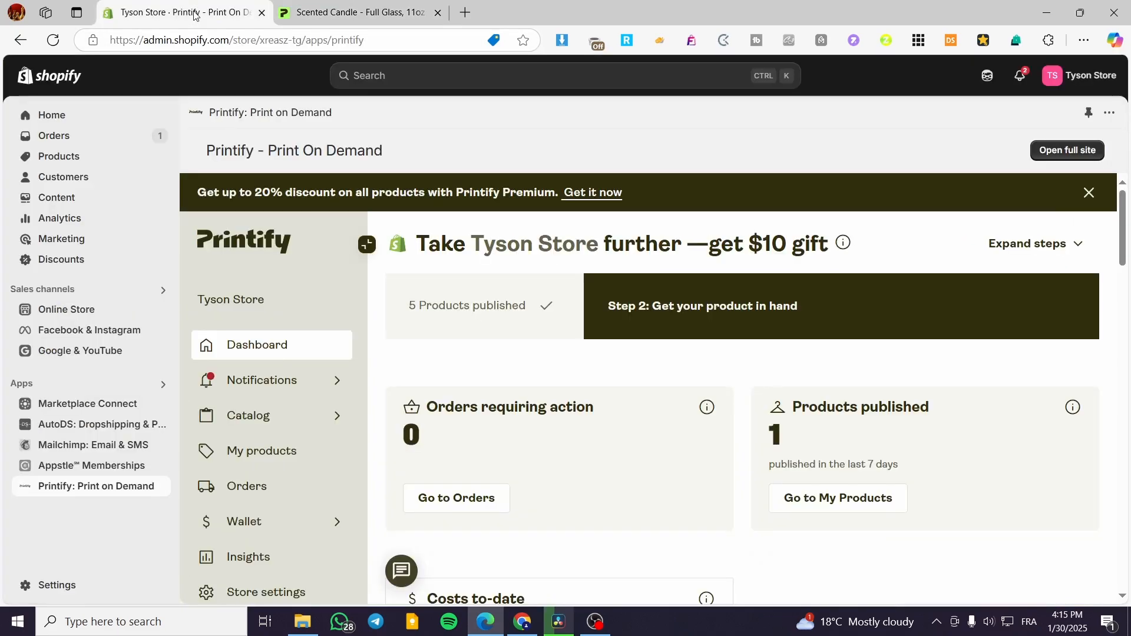
click(325, 7)
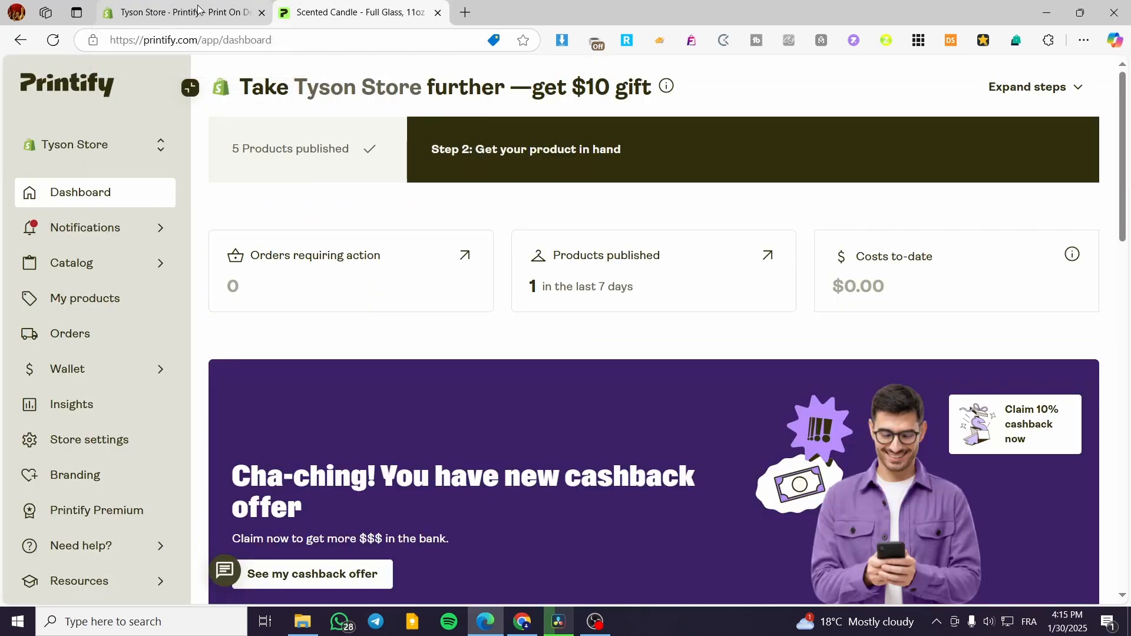
click(179, 11)
scroll(505, 321, down, 3)
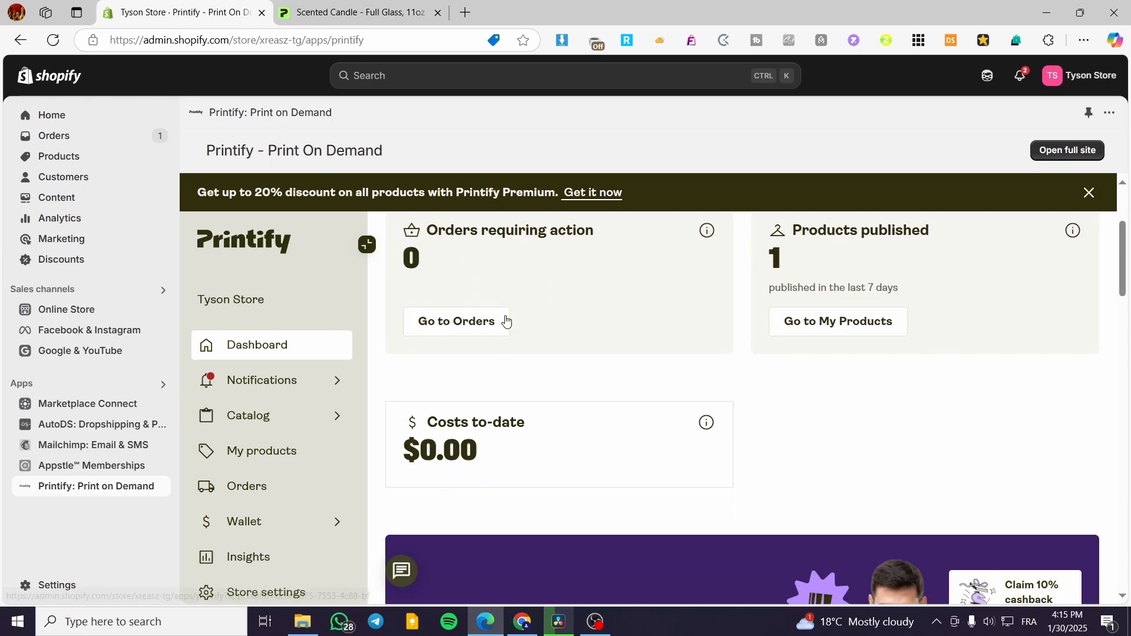
scroll(846, 457, up, 4)
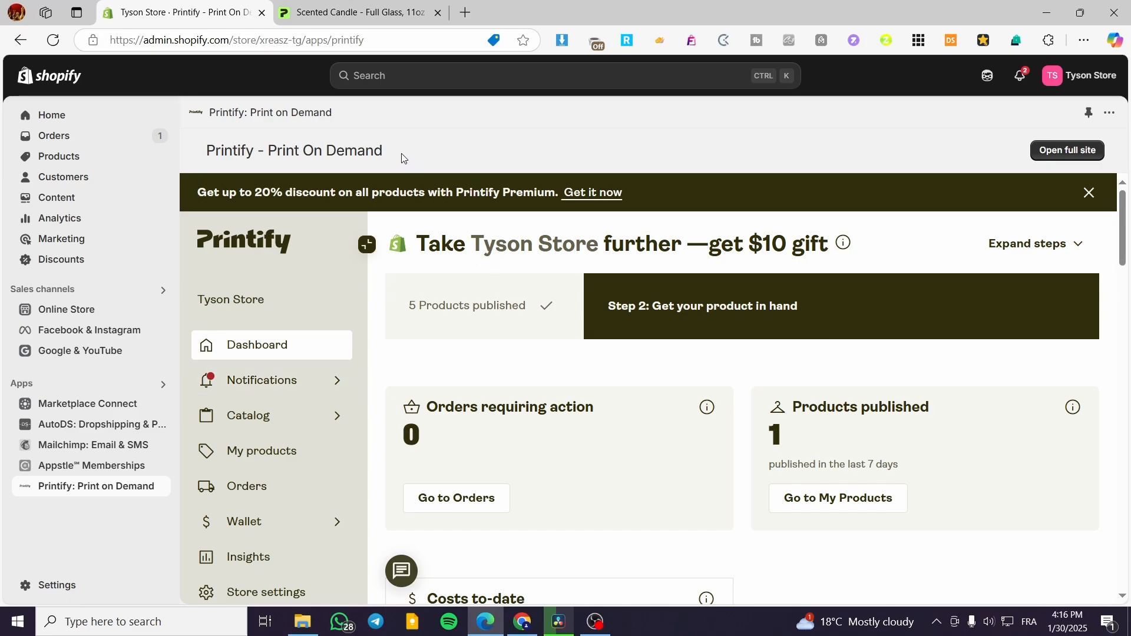
- View the list of connected stores on the Printify website and compare it with the Shopify store
click(354, 12)
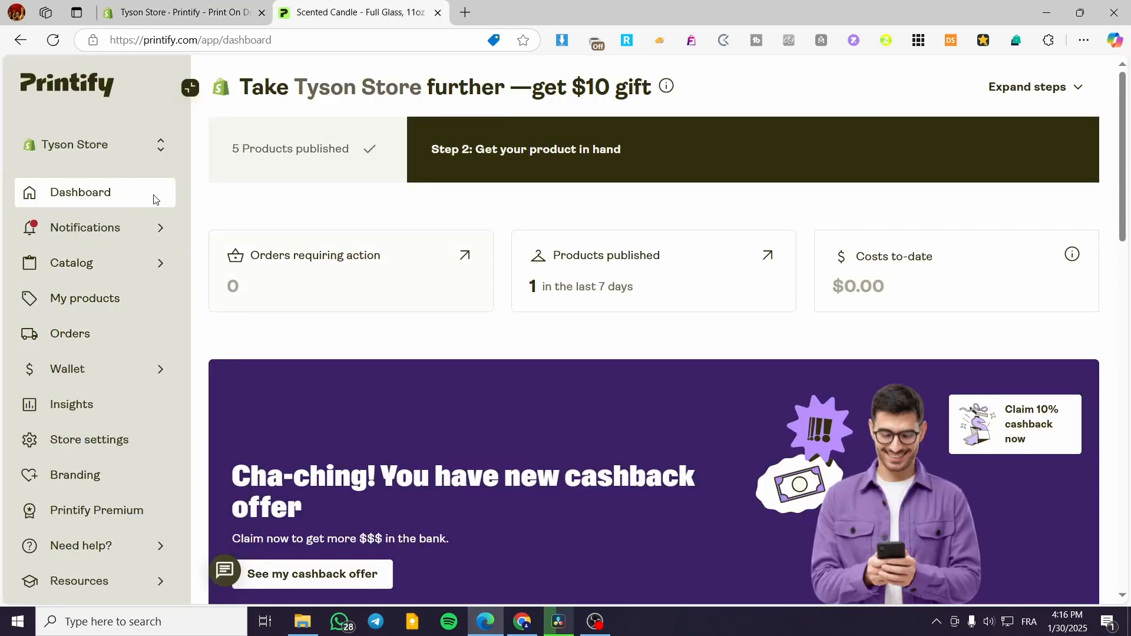
click(108, 148)
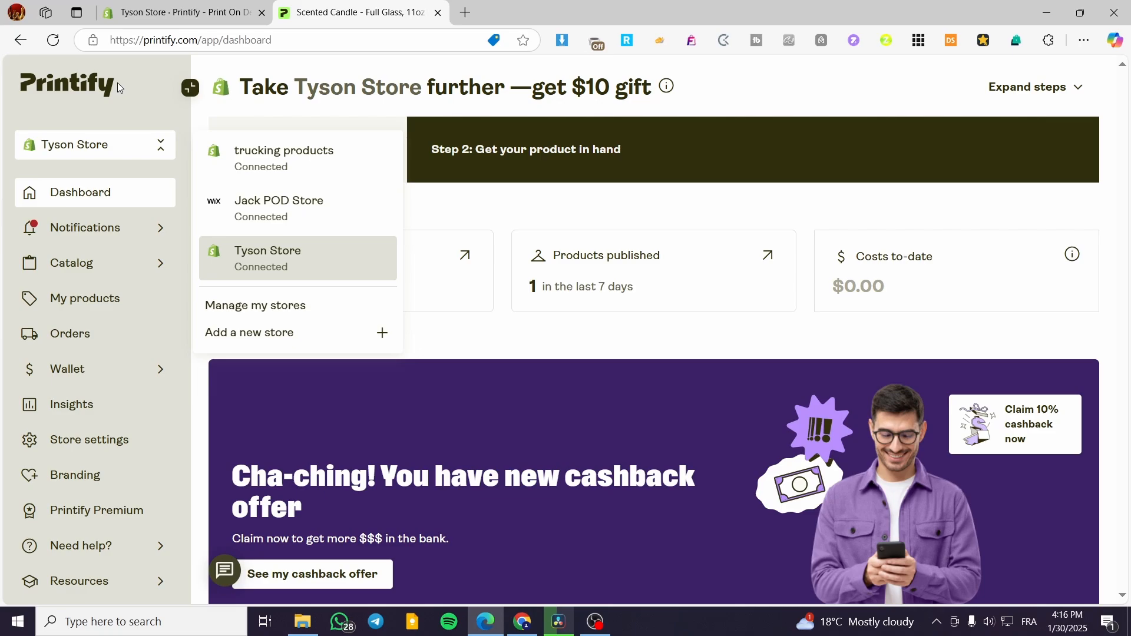
click(149, 12)
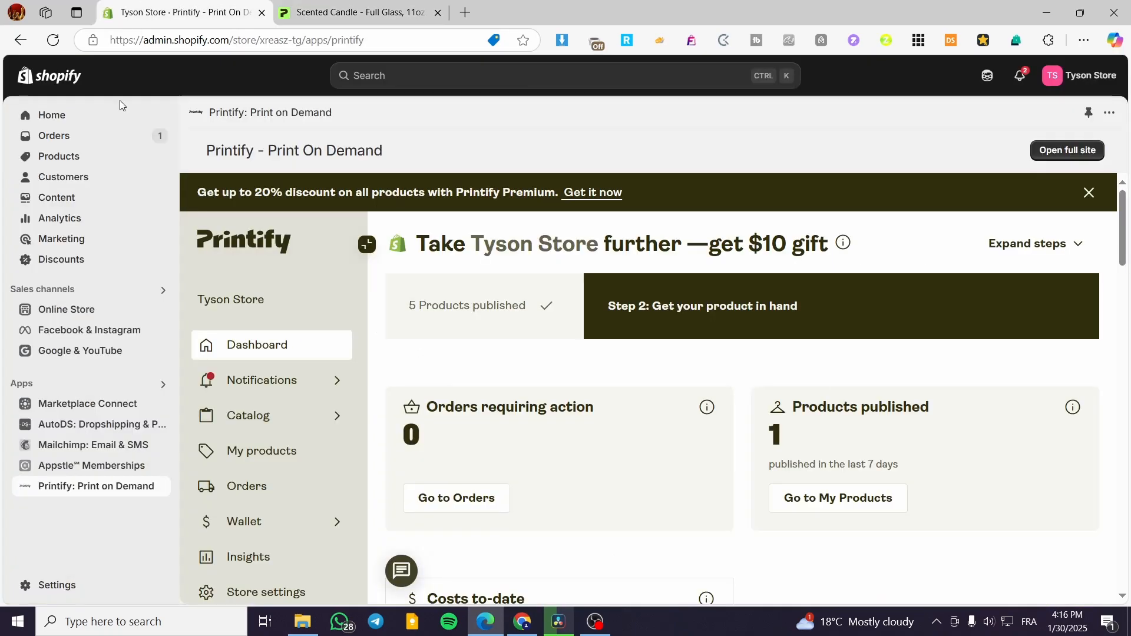
click(343, 12)
- Open the Tyson Store storefront from the Shopify admin, and return to the Printify website with its store list closed
click(180, 10)
click(160, 312)
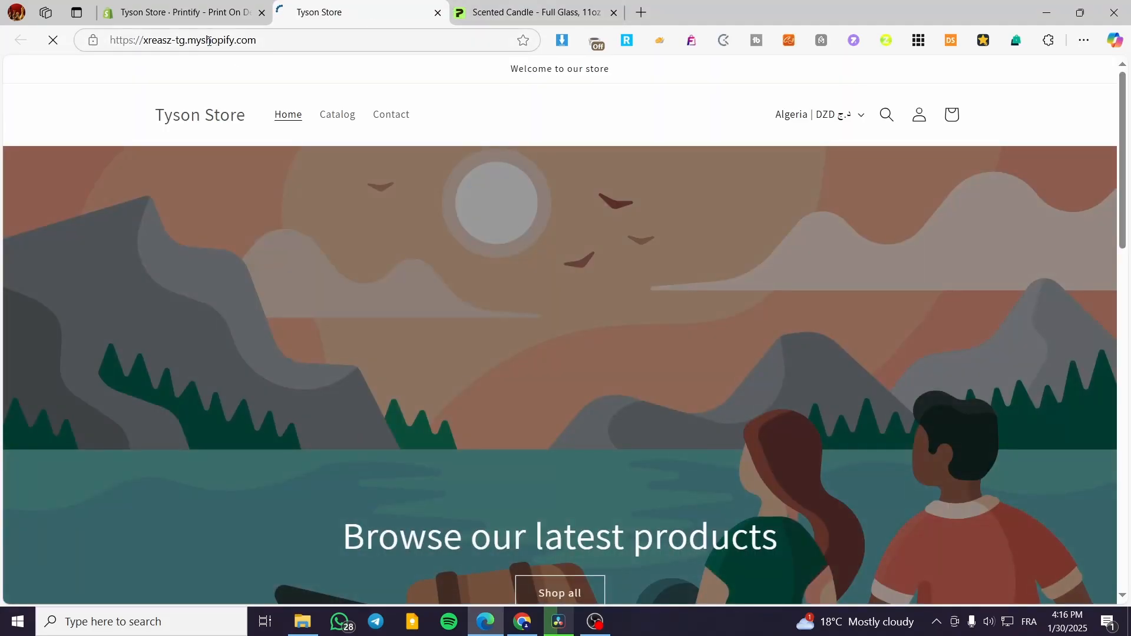
click(494, 9)
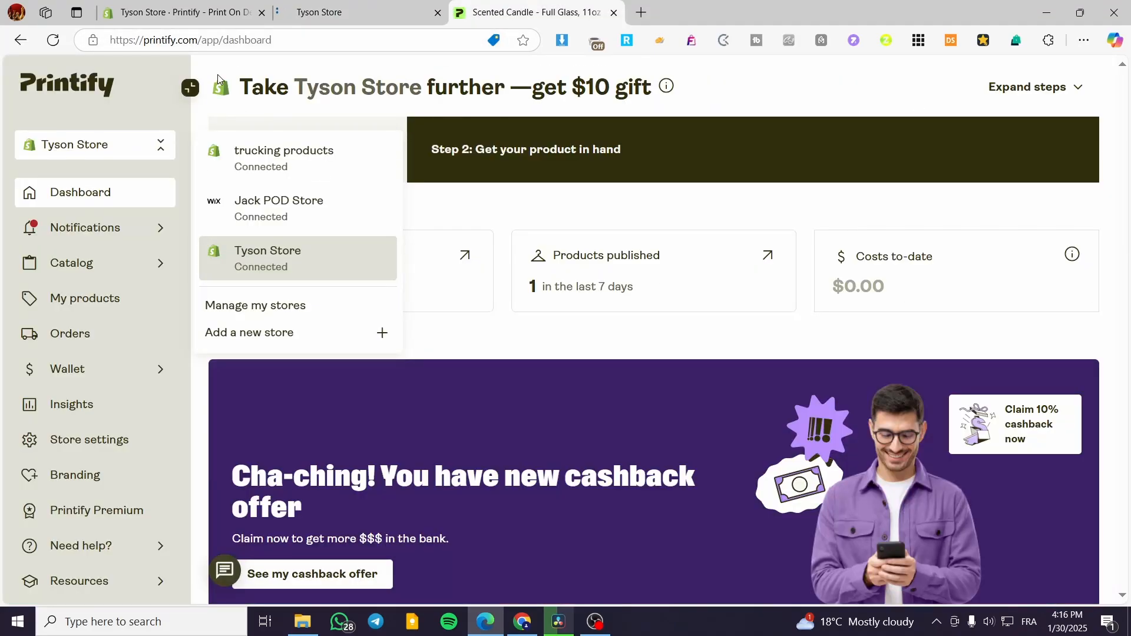
click(158, 70)
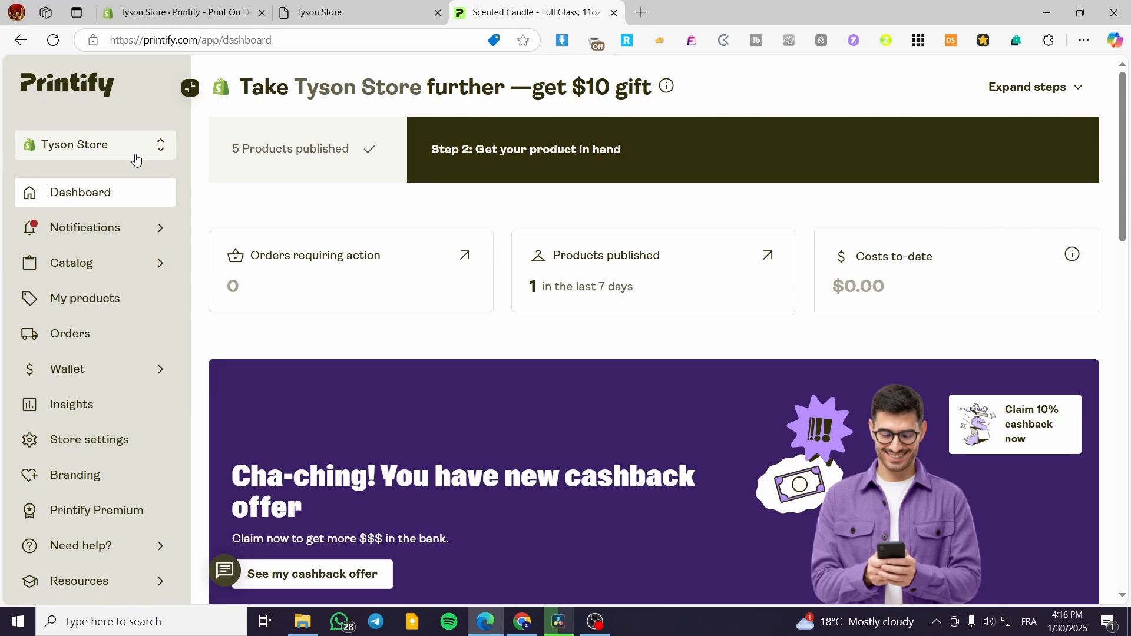
- Start adding a new store in Printify with Shopify as the sales channel
click(136, 158)
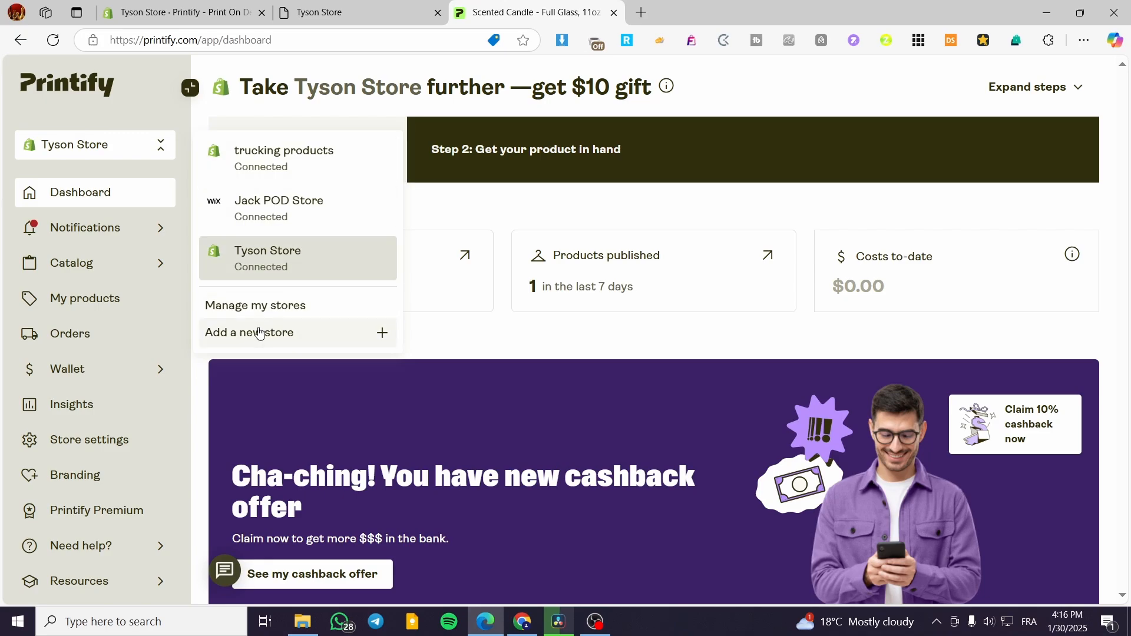
click(348, 340)
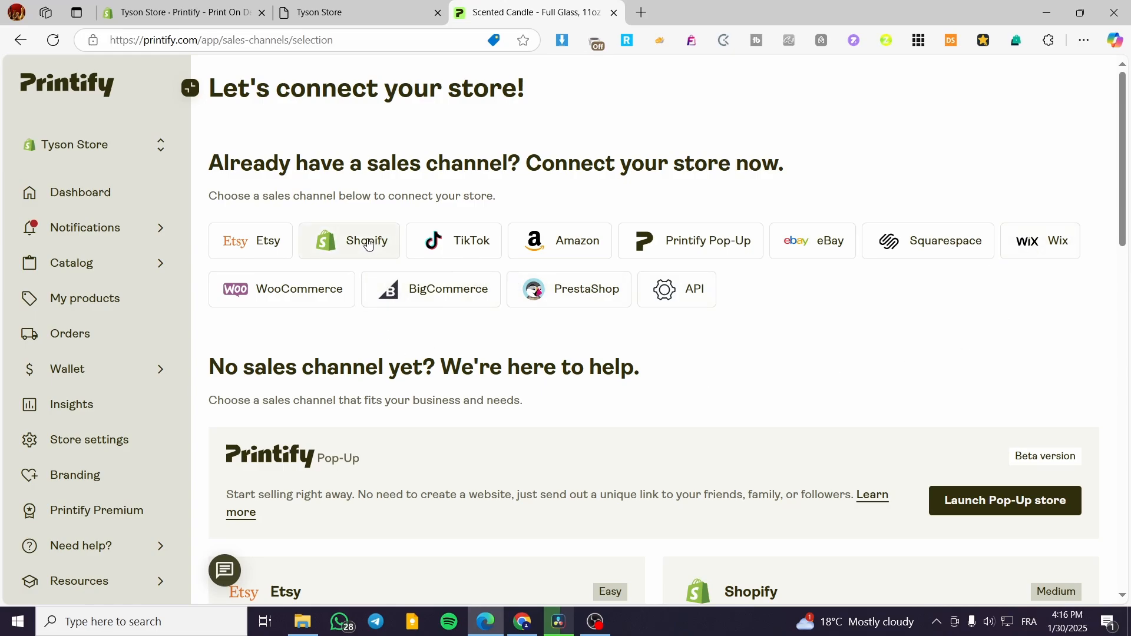
click(328, 247)
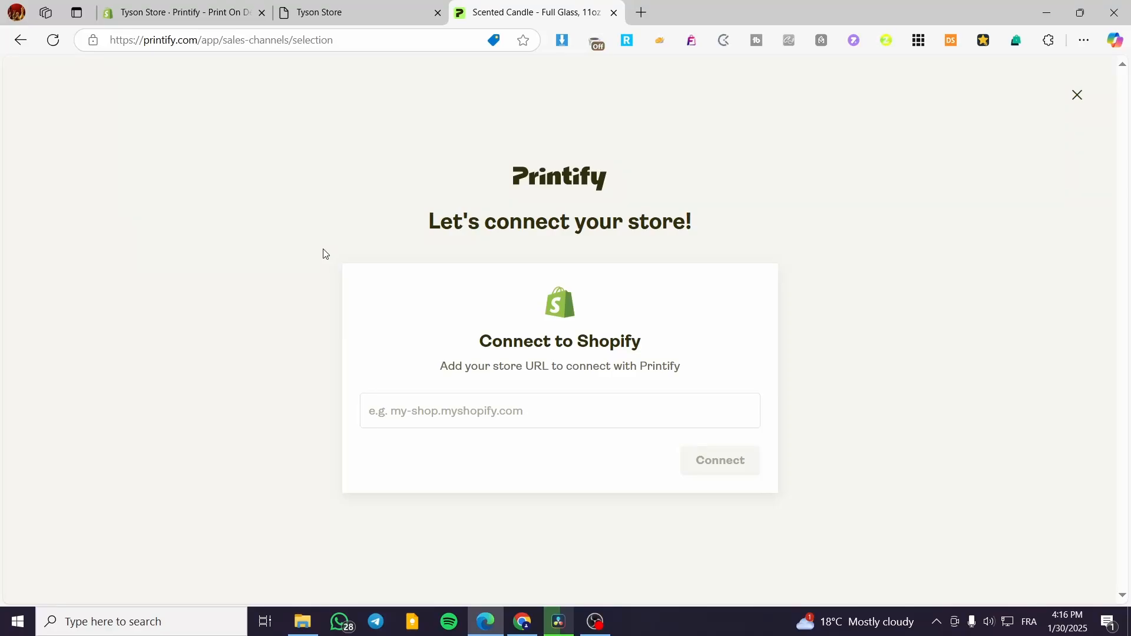
click(514, 415)
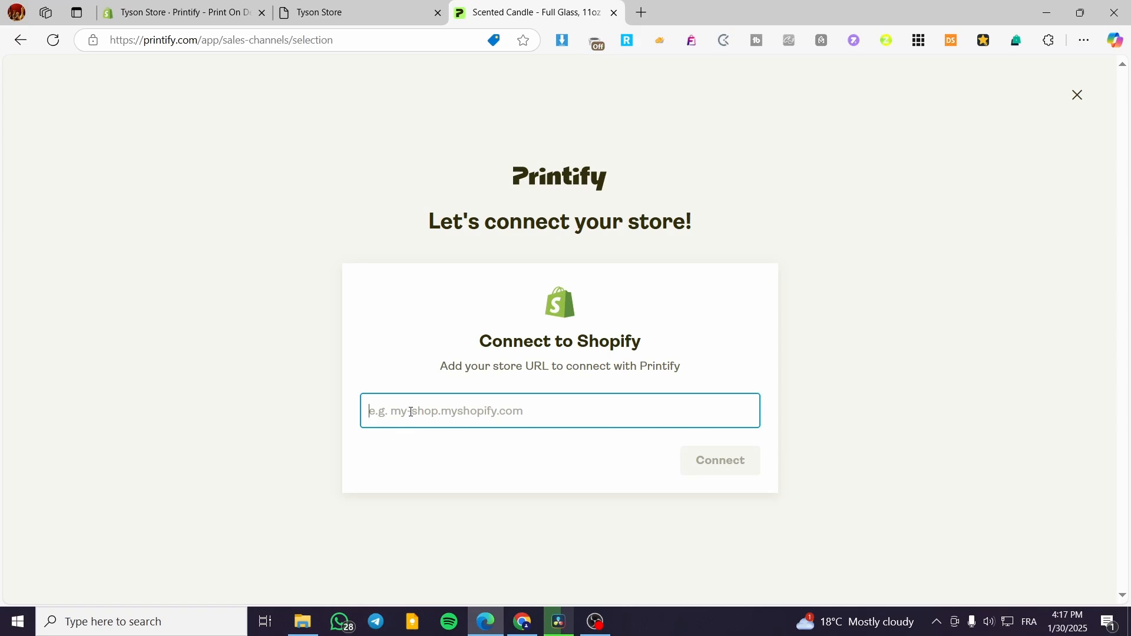
click(366, 8)
click(254, 42)
key(ctrl+c)
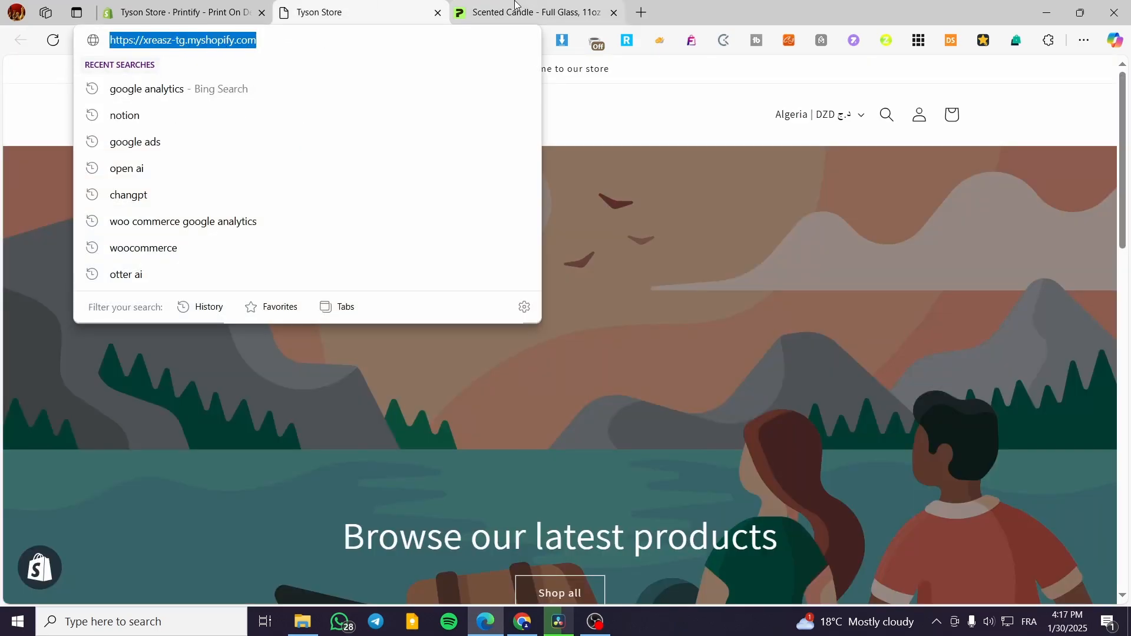
click(531, 12)
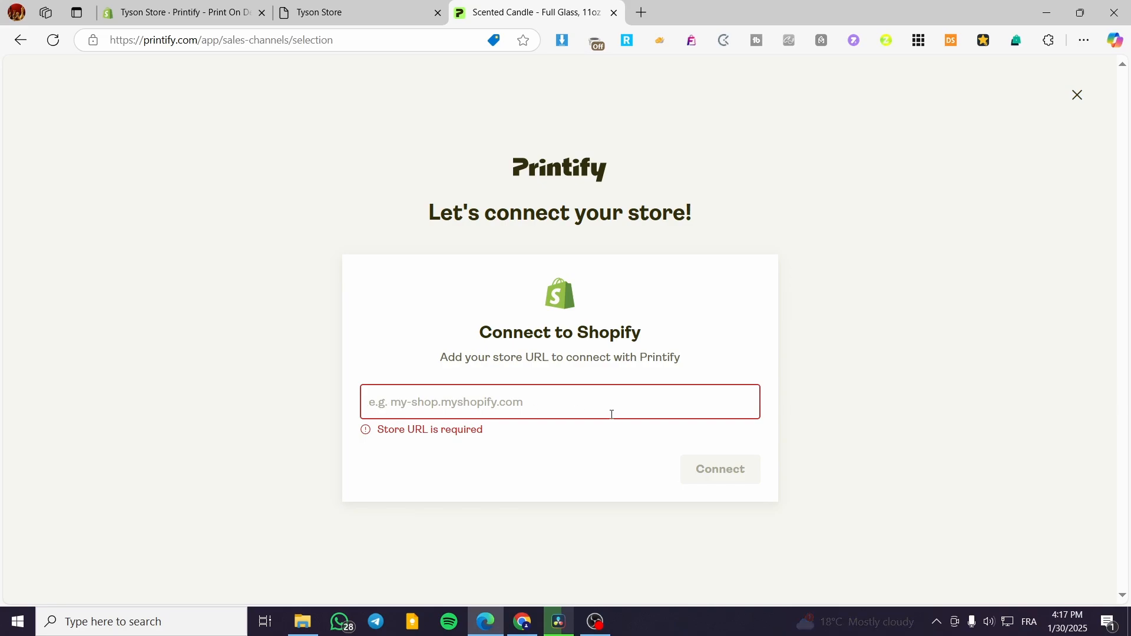
key(ctrl+v)
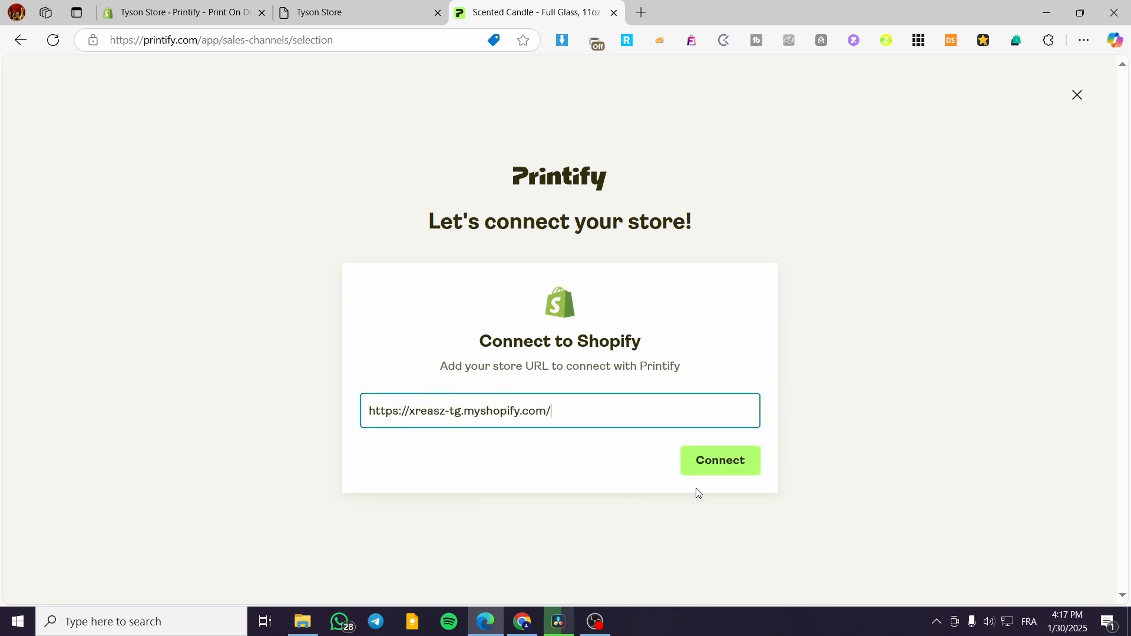
click(702, 467)
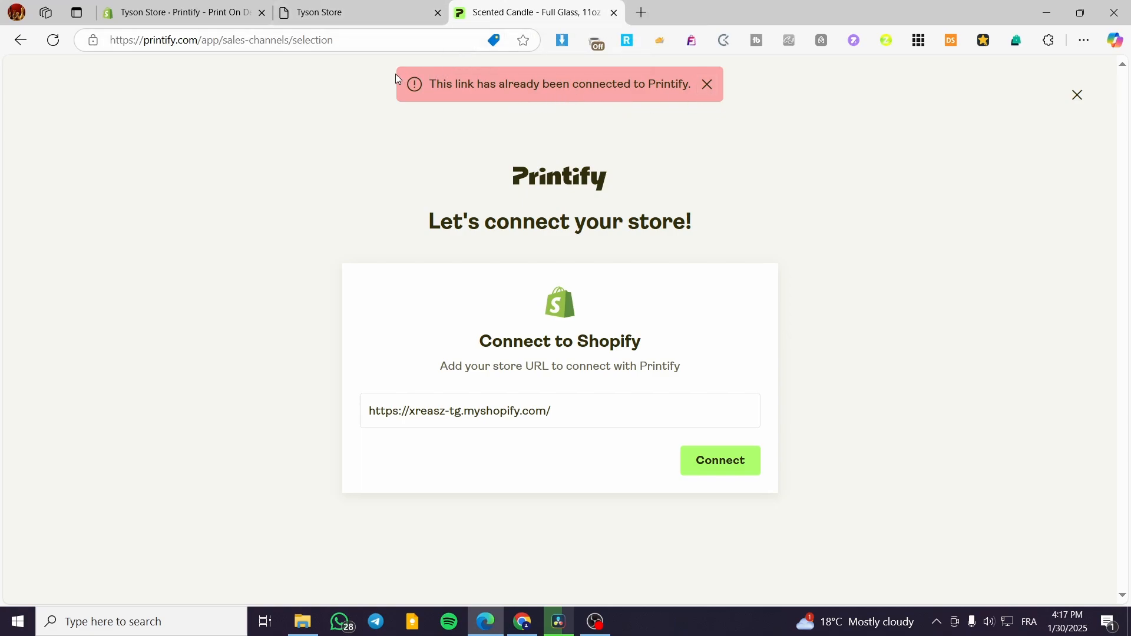
- Close the storefront page and dismiss Printify's Connect to Shopify form
click(388, 13)
click(210, 17)
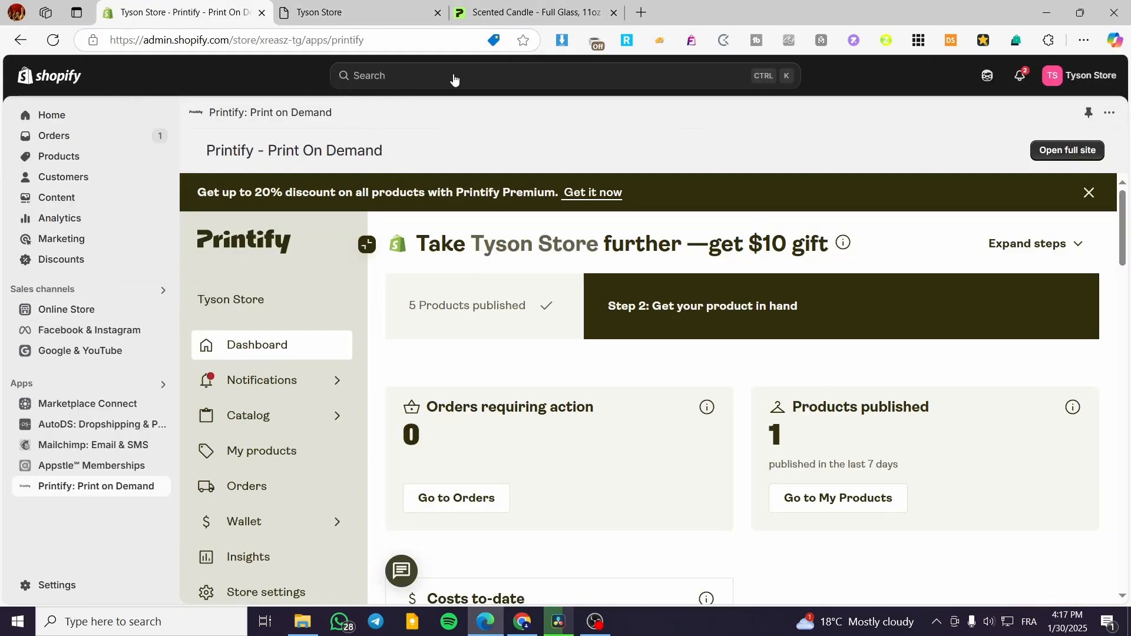
click(444, 16)
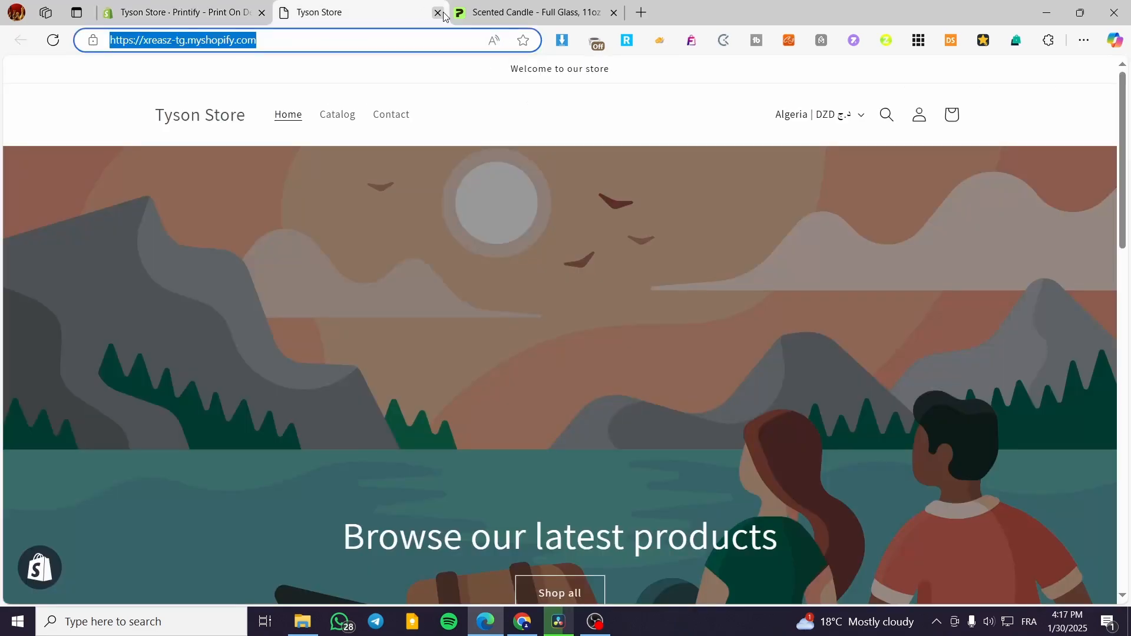
click(439, 13)
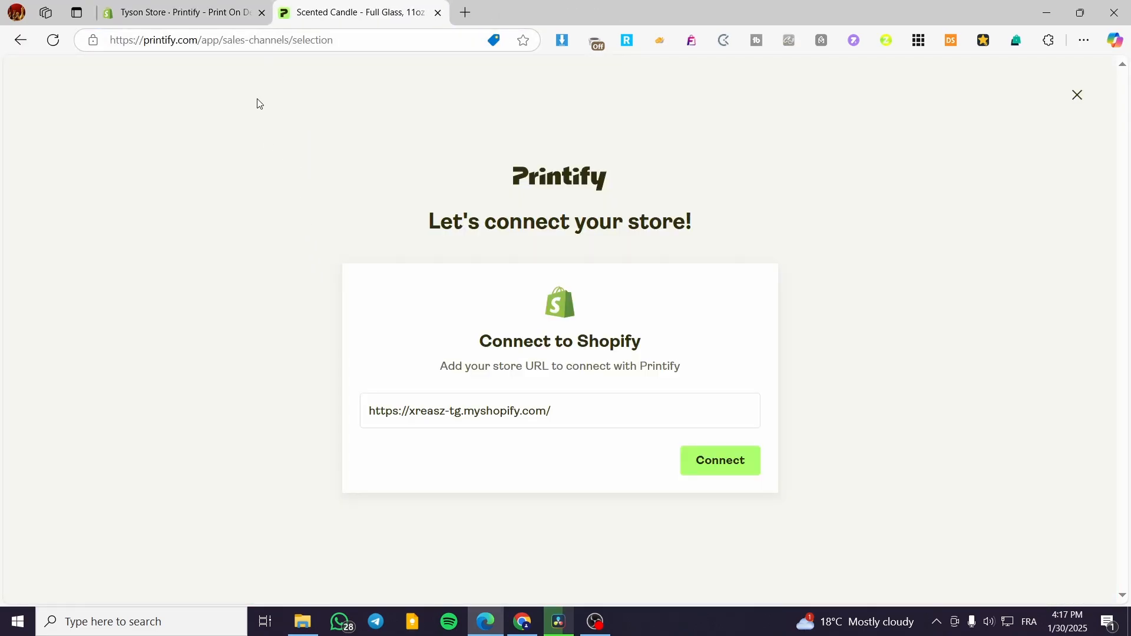
click(1078, 96)
- Check the Printify app in the Shopify admin, and return to the dashboard on the Printify website
click(179, 13)
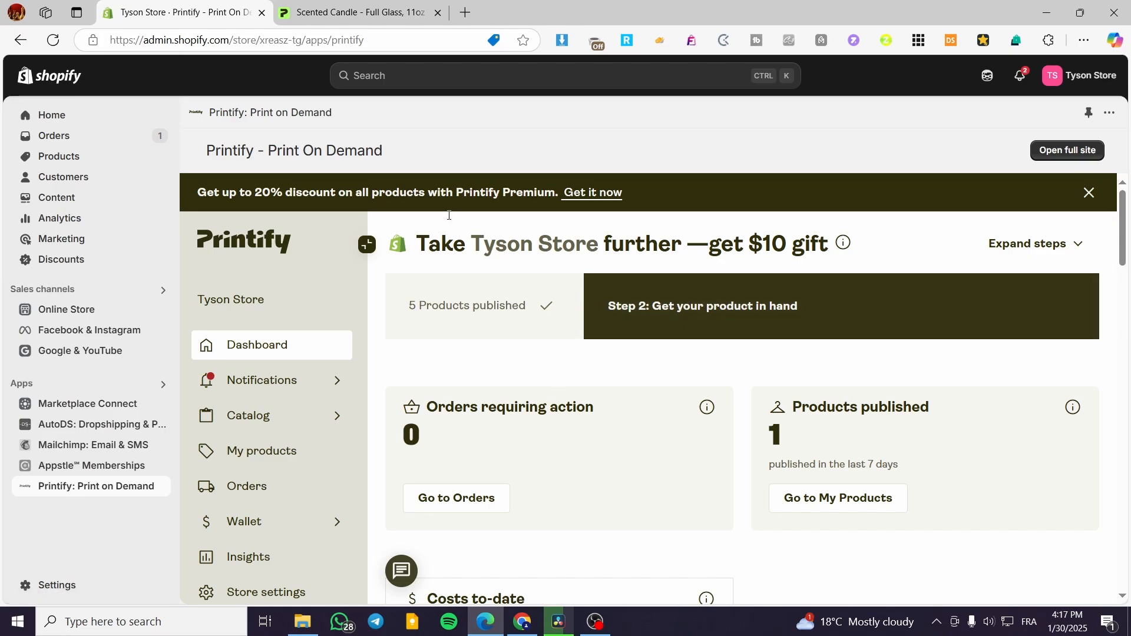
click(382, 7)
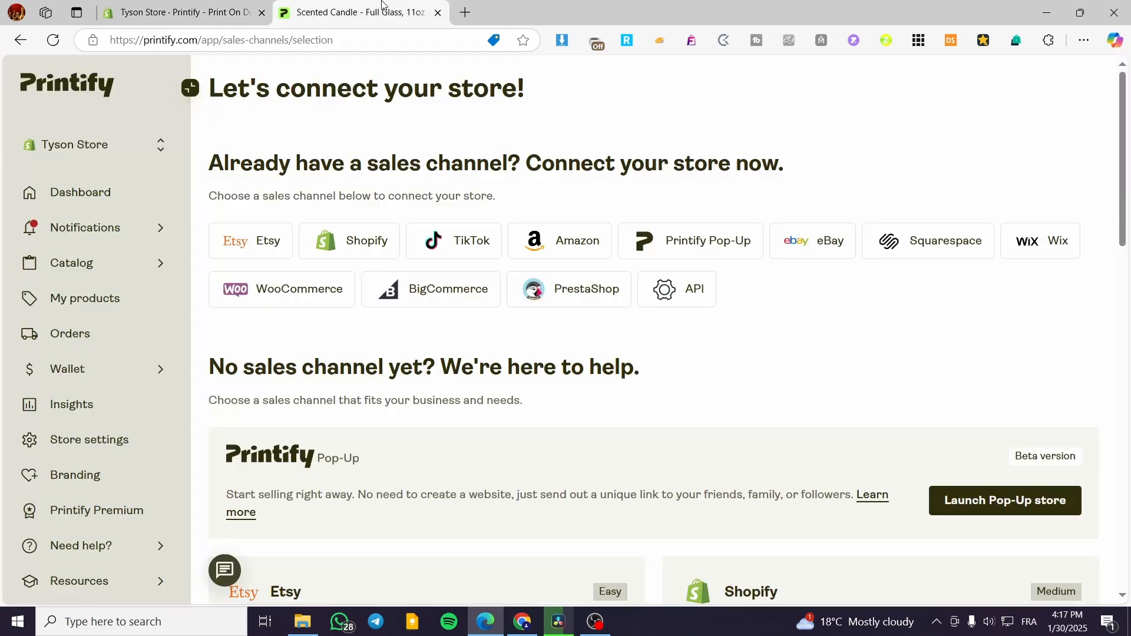
click(101, 202)
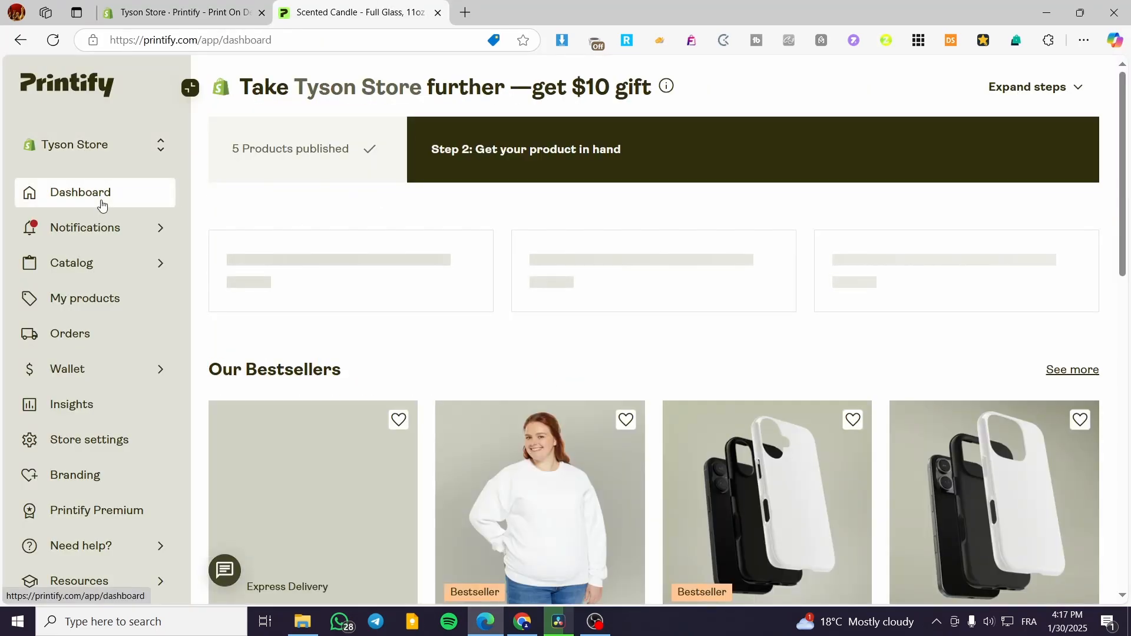
- Select Tyson Store from Printify's list of connected stores and open its dashboard
click(29, 154)
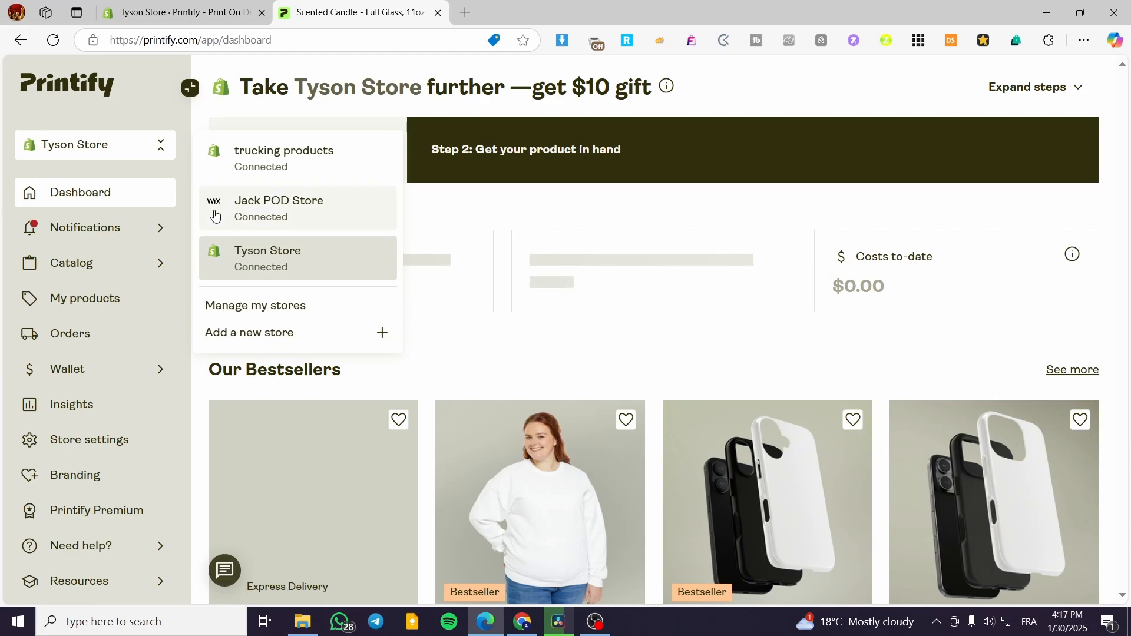
click(276, 265)
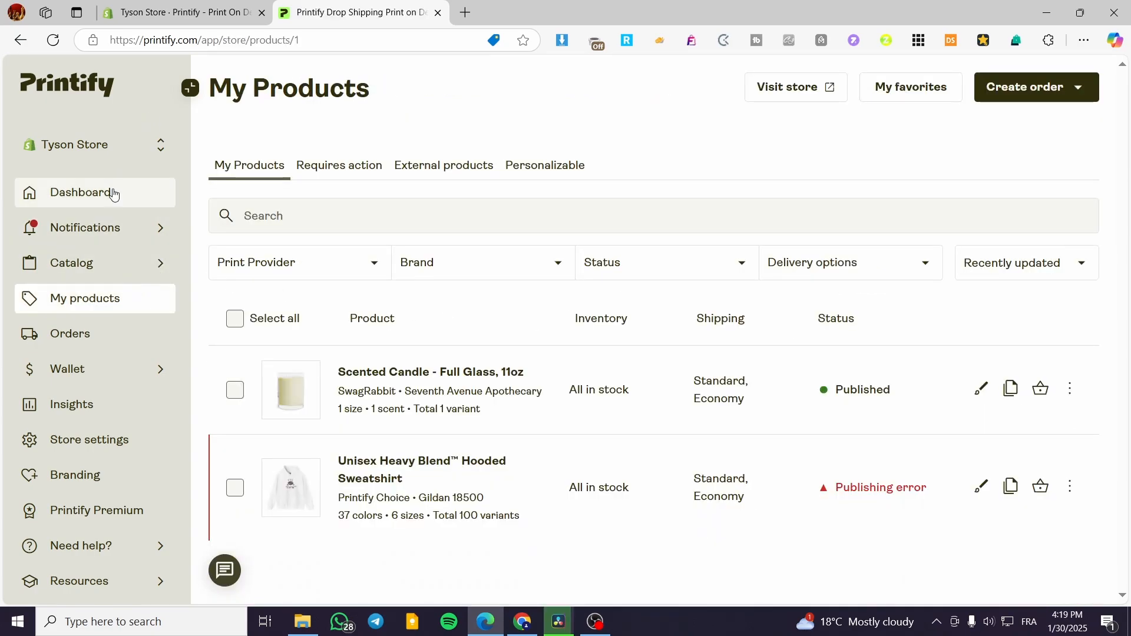
click(114, 195)
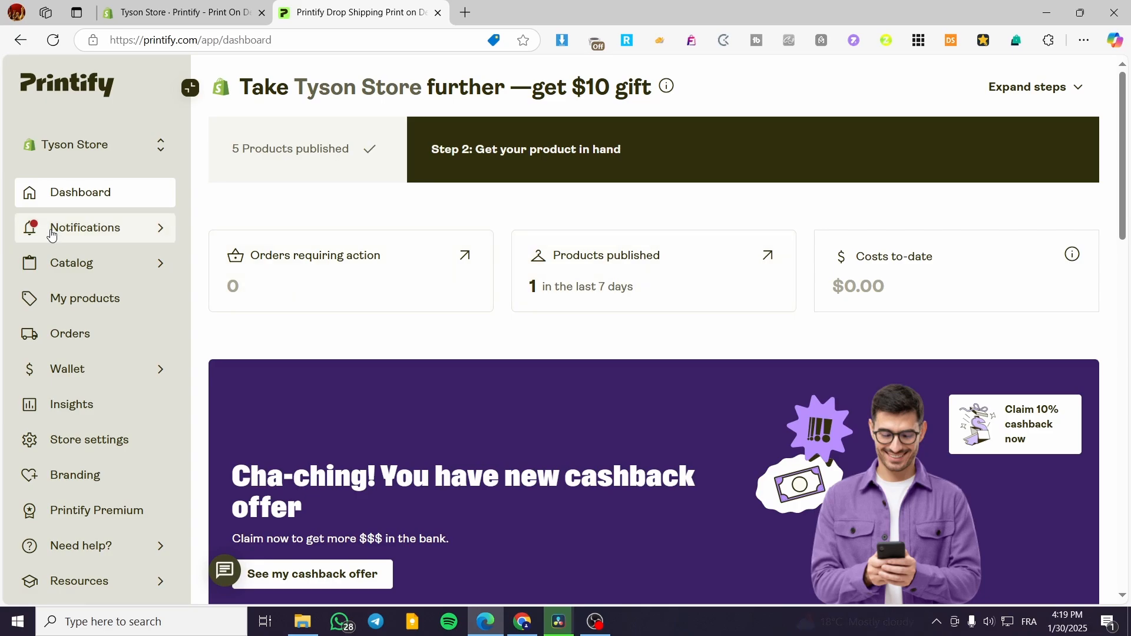
- Open the home page of the Shopify admin, and look through the bestsellers and community sections on the Printify dashboard
click(171, 12)
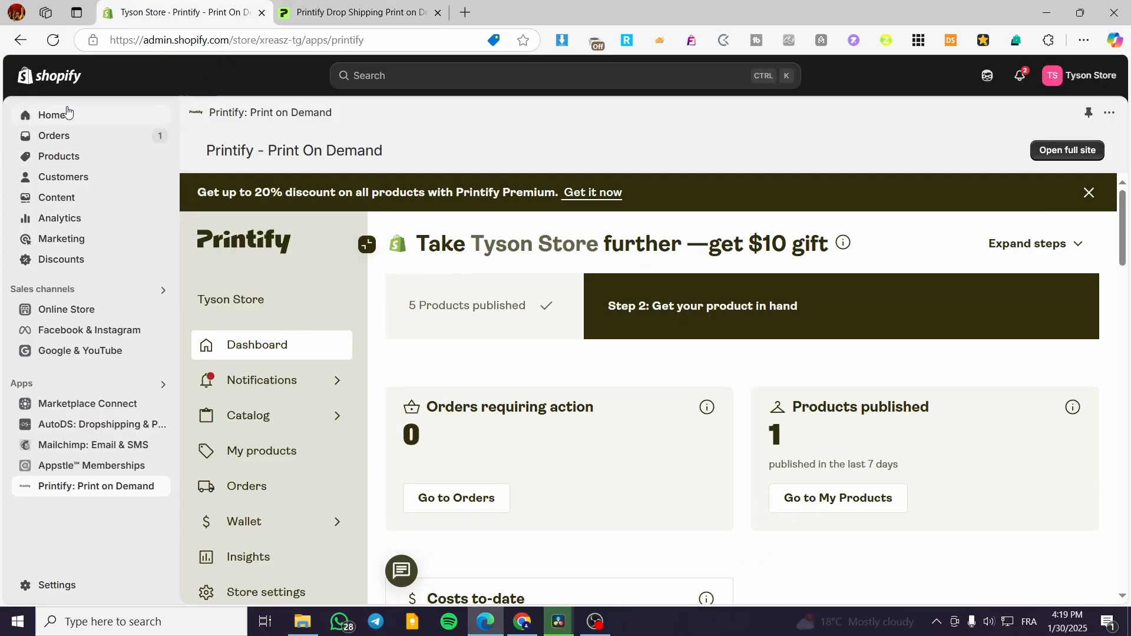
click(329, 5)
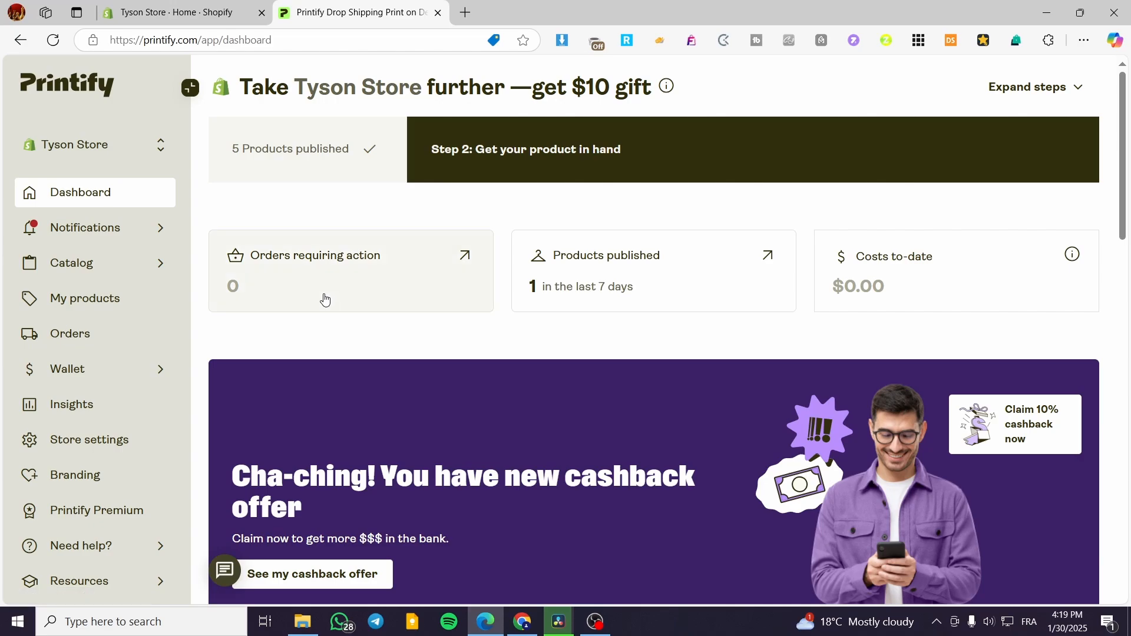
scroll(975, 268, down, 7)
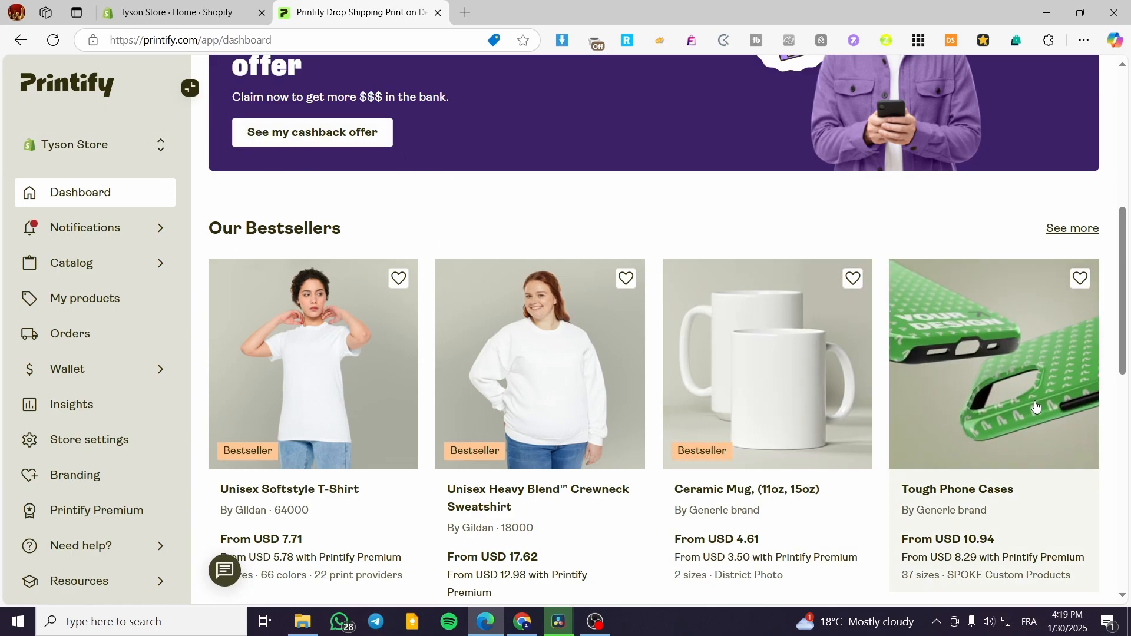
scroll(743, 315, down, 6)
scroll(528, 351, down, 4)
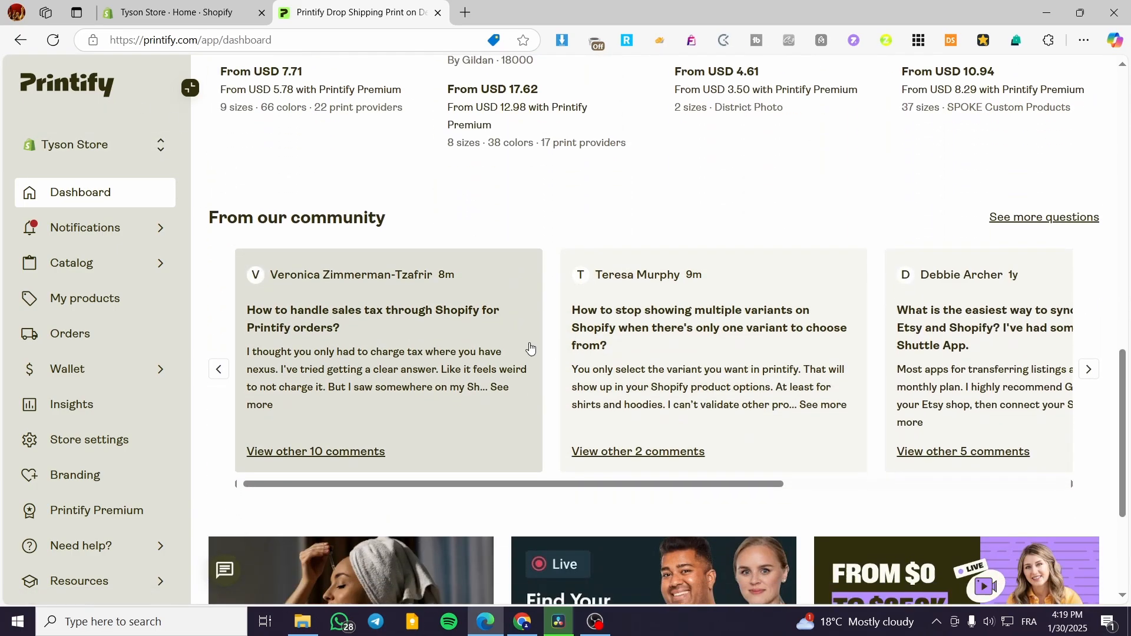
scroll(610, 387, up, 10)
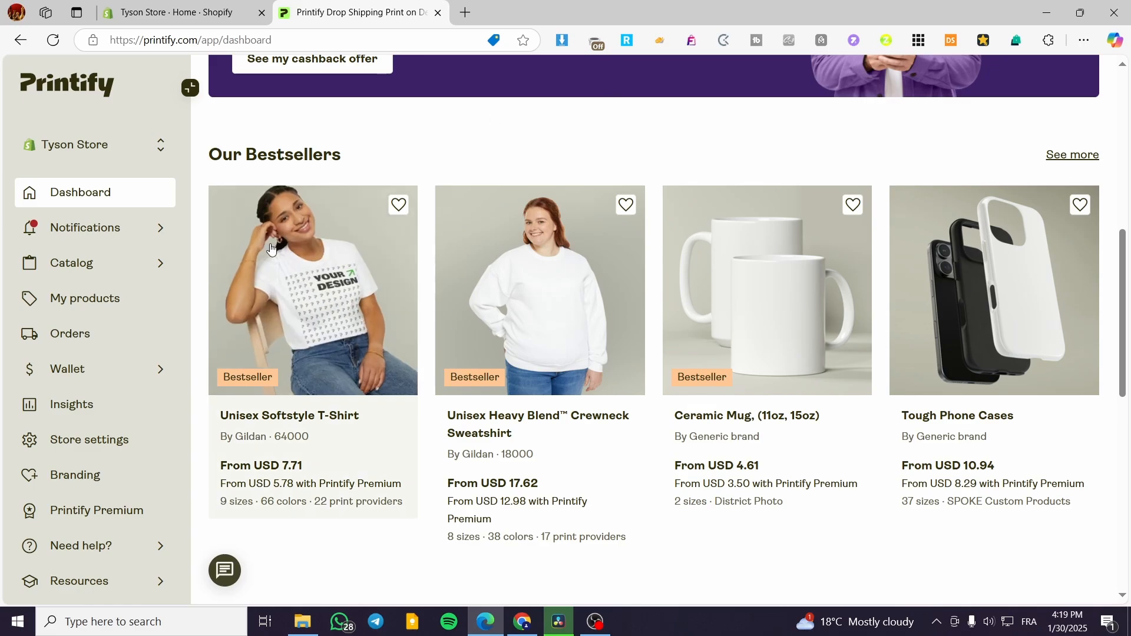
- Look through the Printify catalog categories and open Glassware under Home & Living
click(77, 265)
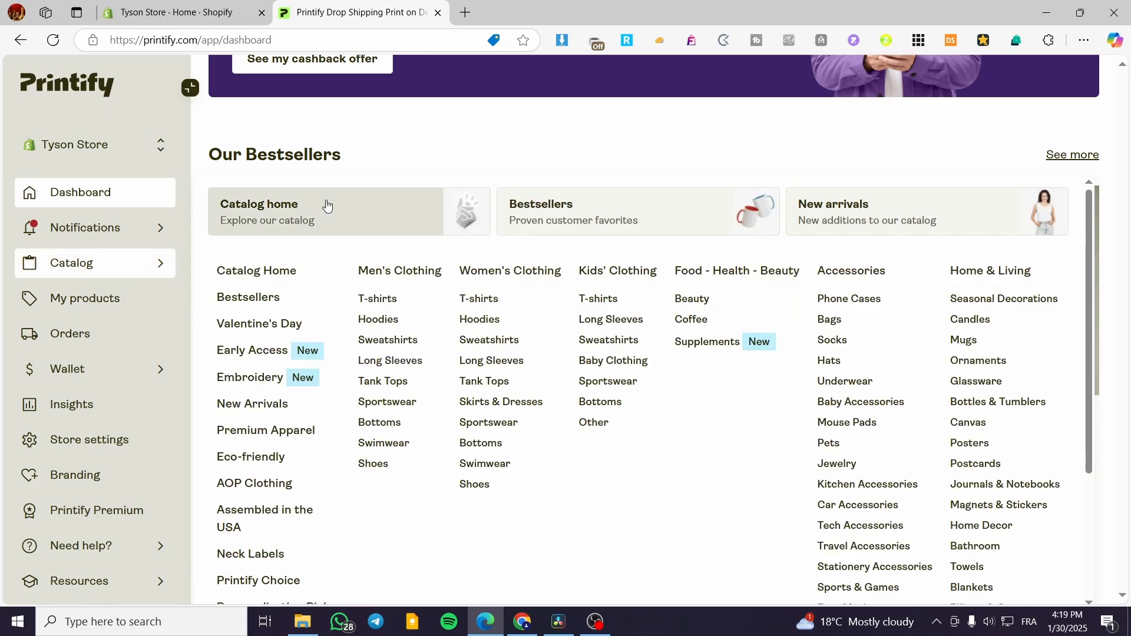
scroll(397, 171, down, 1)
scroll(425, 245, up, 1)
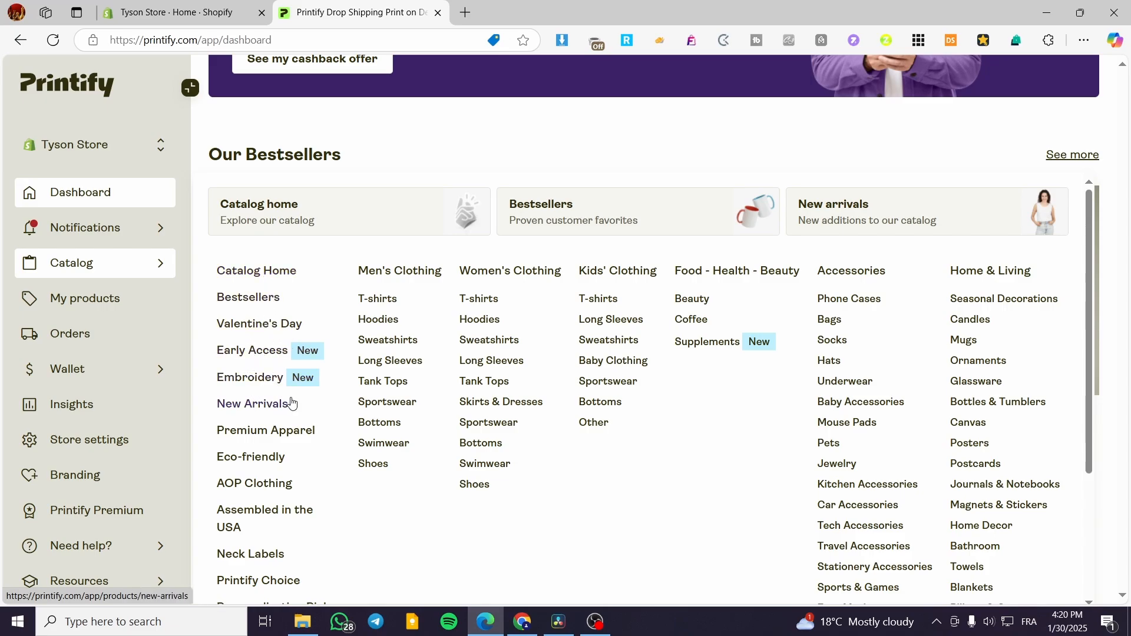
scroll(293, 406, down, 1)
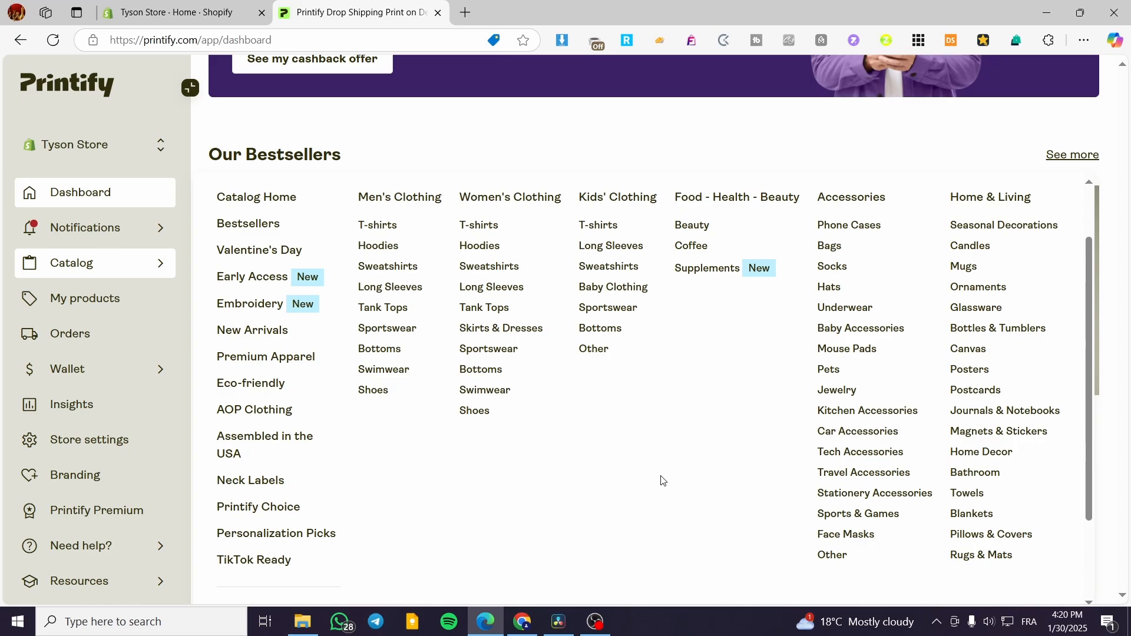
click(973, 314)
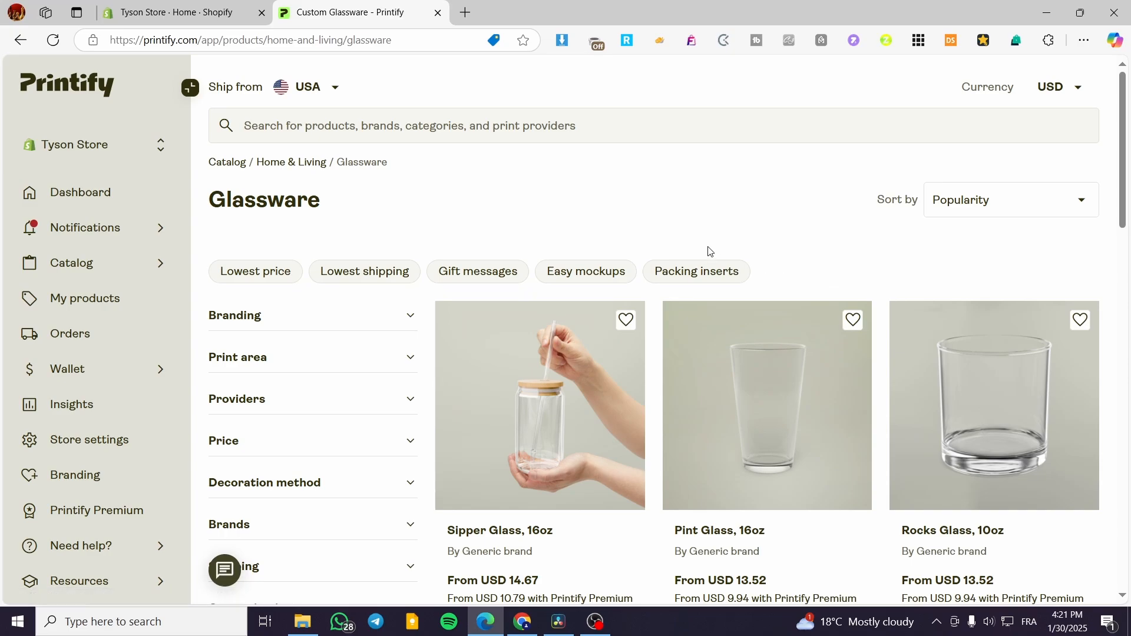
- Browse the glassware products and open the product page of the Sipper Glass, 16oz
scroll(709, 249, down, 3)
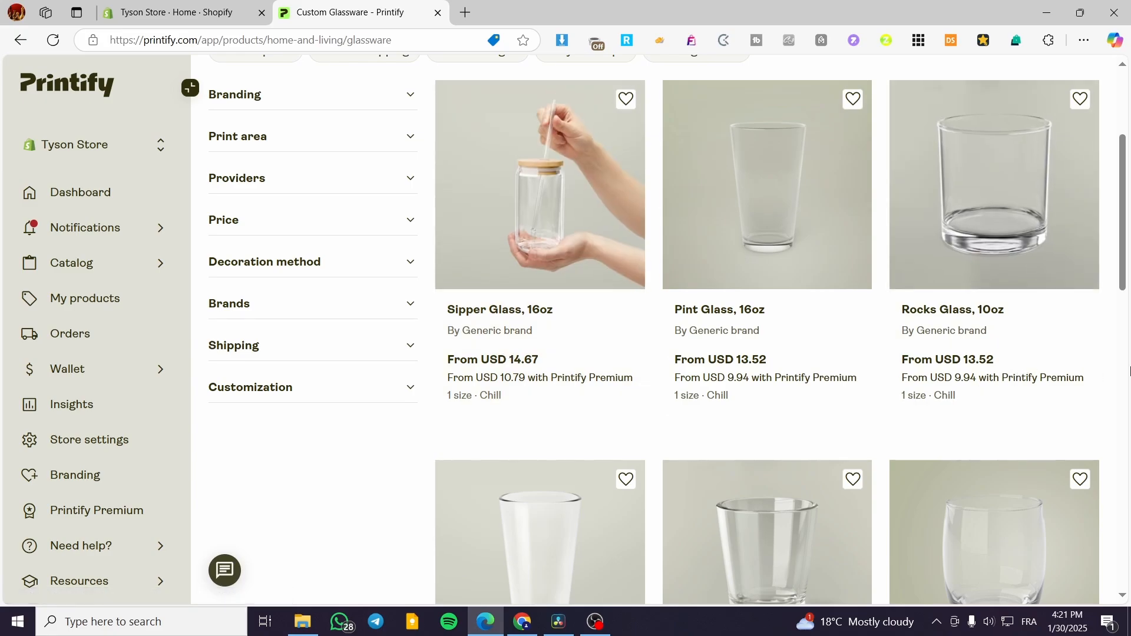
scroll(1128, 370, down, 5)
scroll(1129, 371, down, 4)
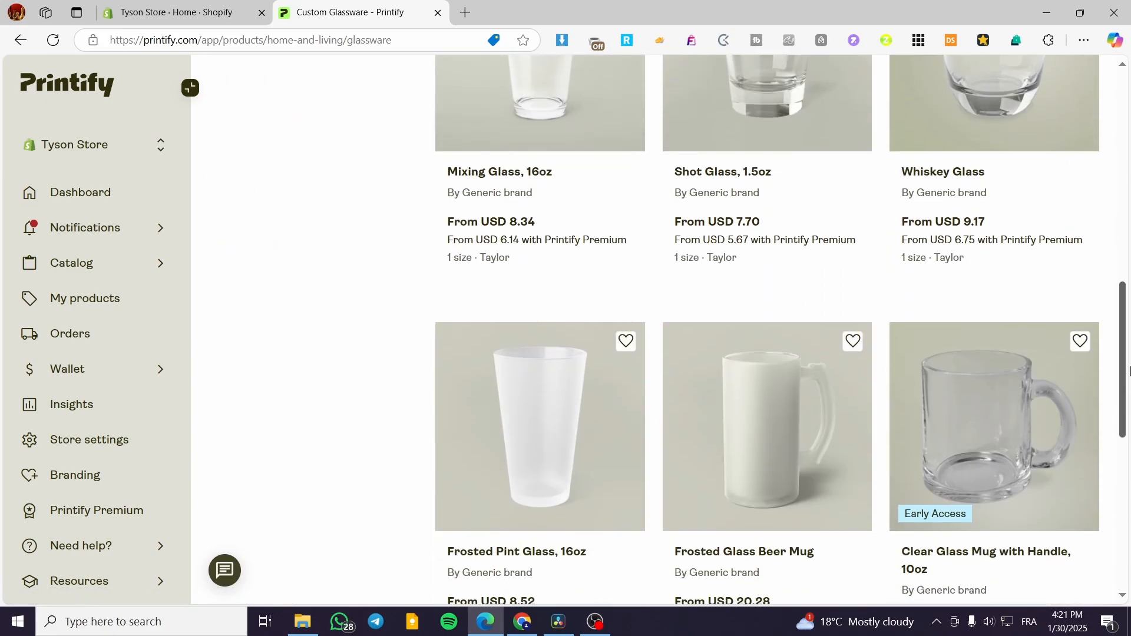
scroll(1129, 370, down, 5)
scroll(1111, 357, down, 4)
scroll(1120, 366, up, 13)
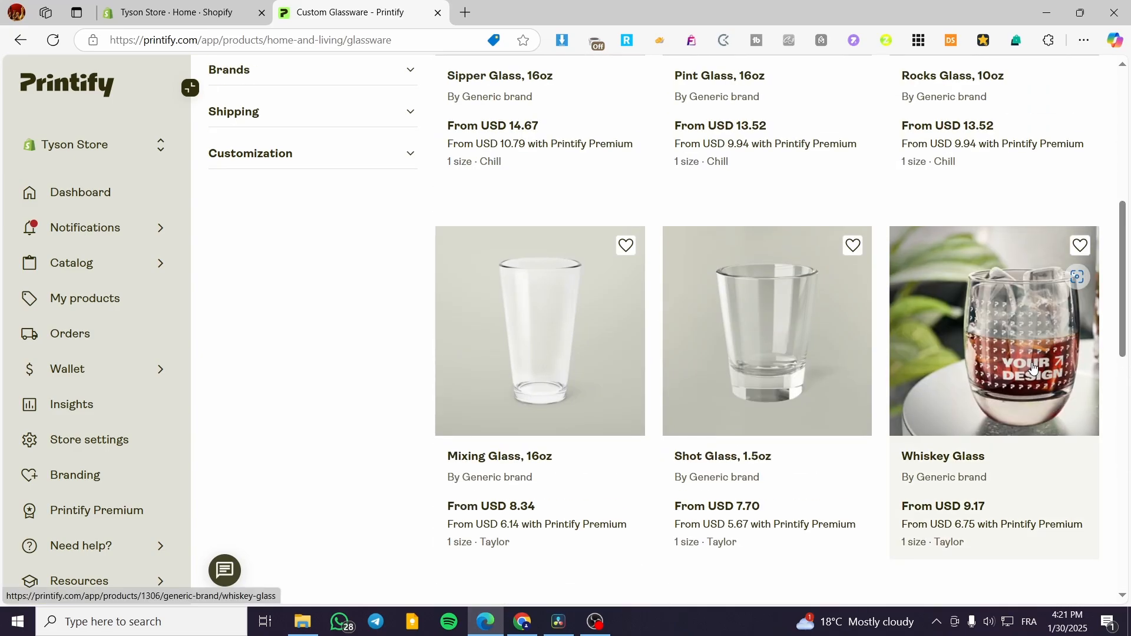
scroll(1032, 366, up, 6)
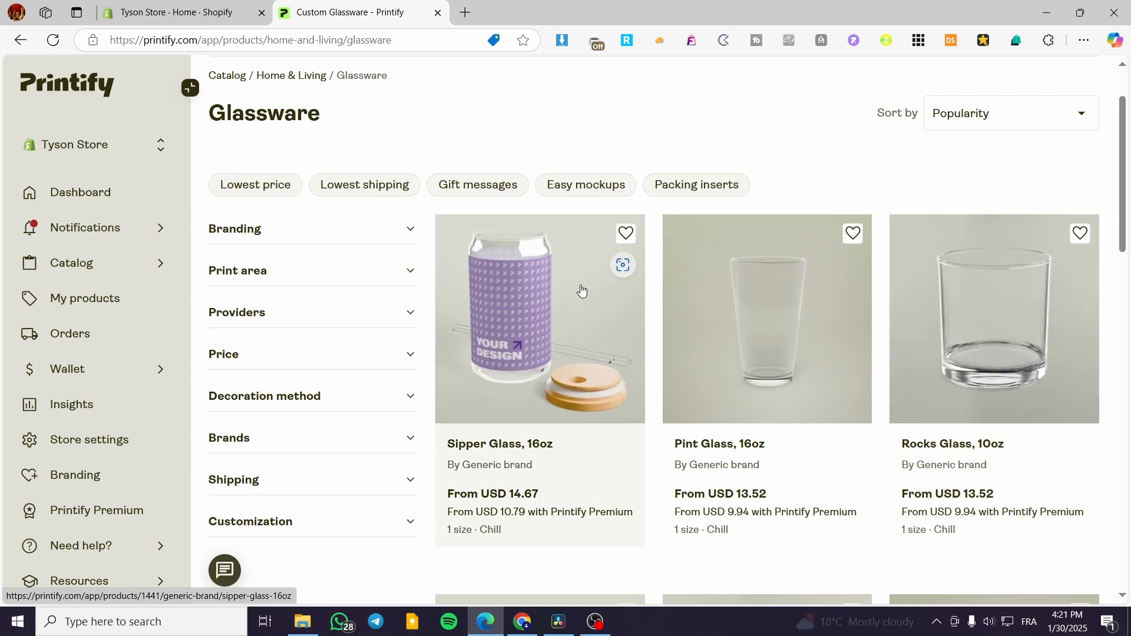
click(532, 309)
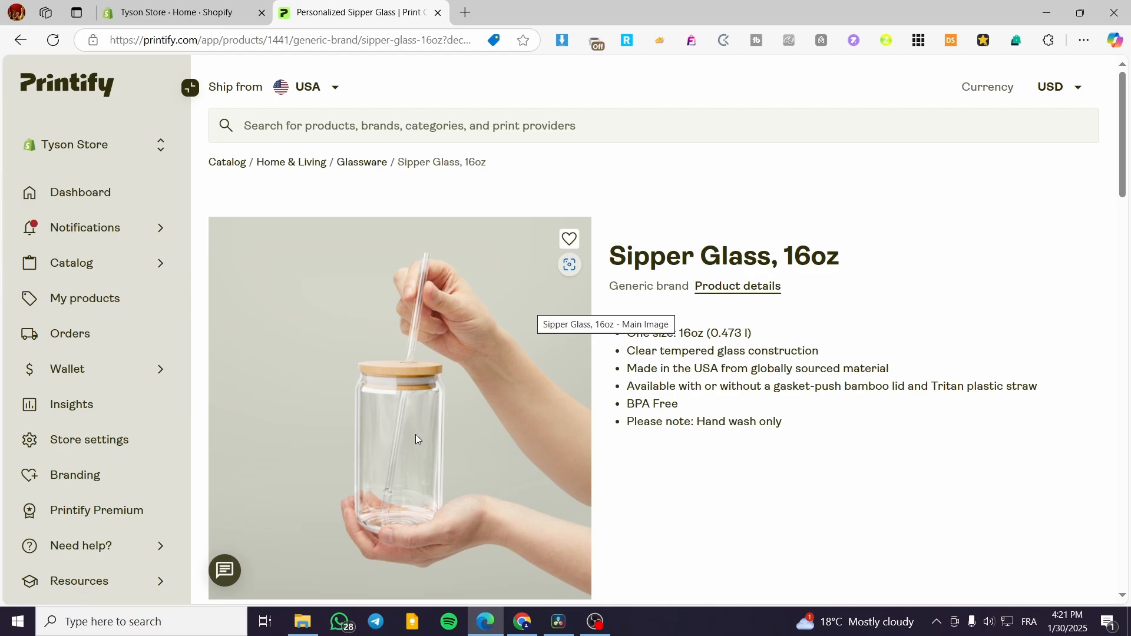
- View the Sipper Glass product images, including the lid close-up, the straw view and the printed design examples
scroll(406, 485, down, 2)
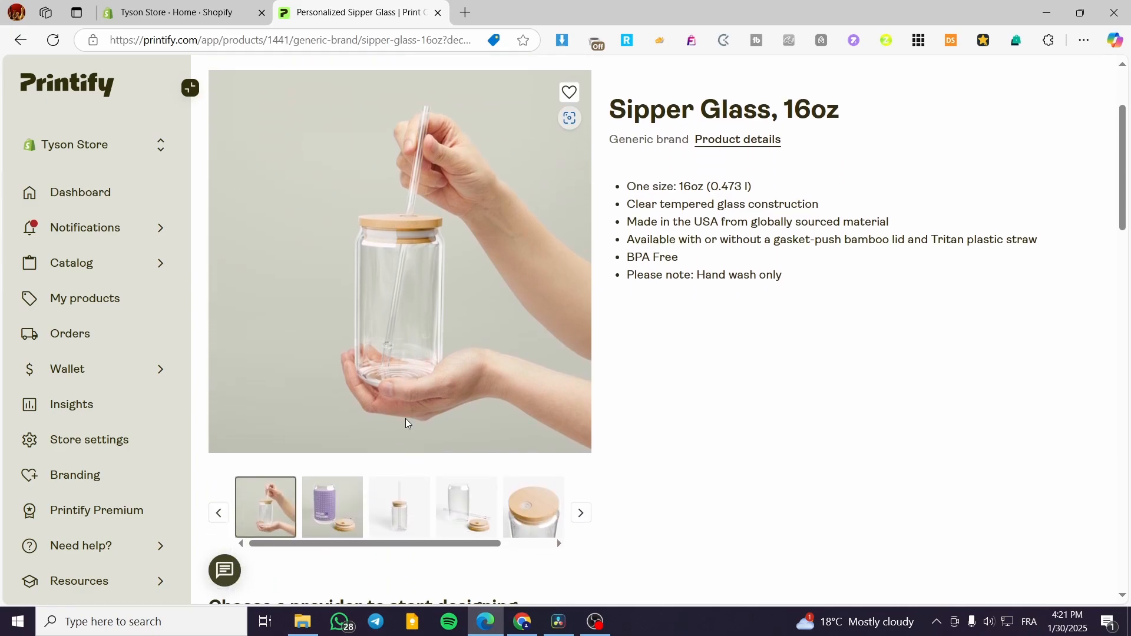
click(328, 523)
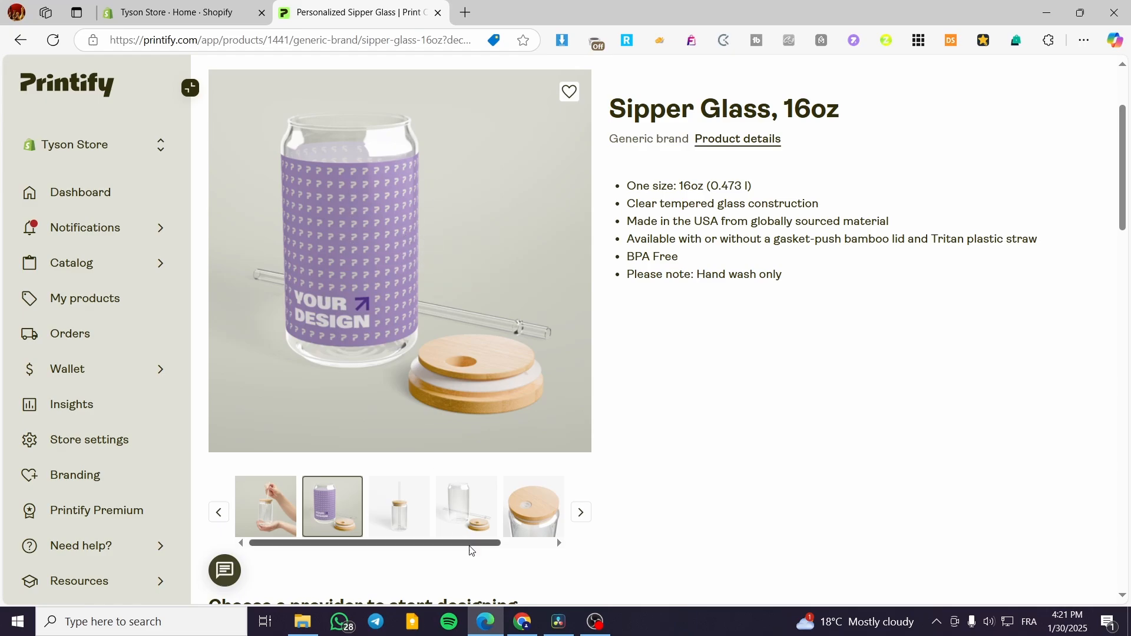
click(524, 516)
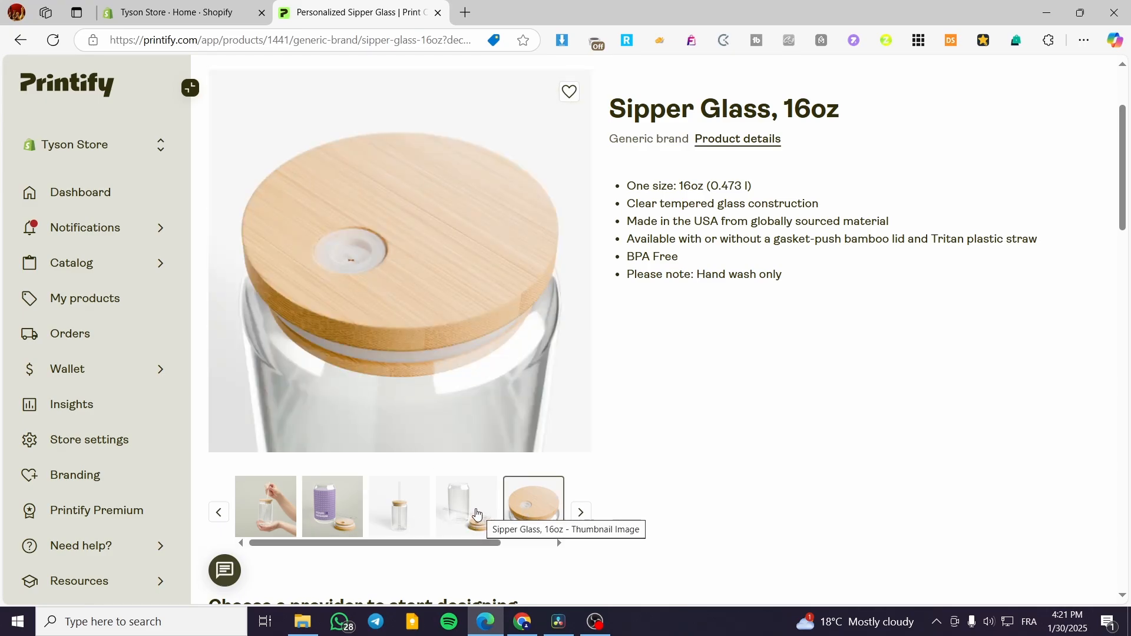
click(477, 514)
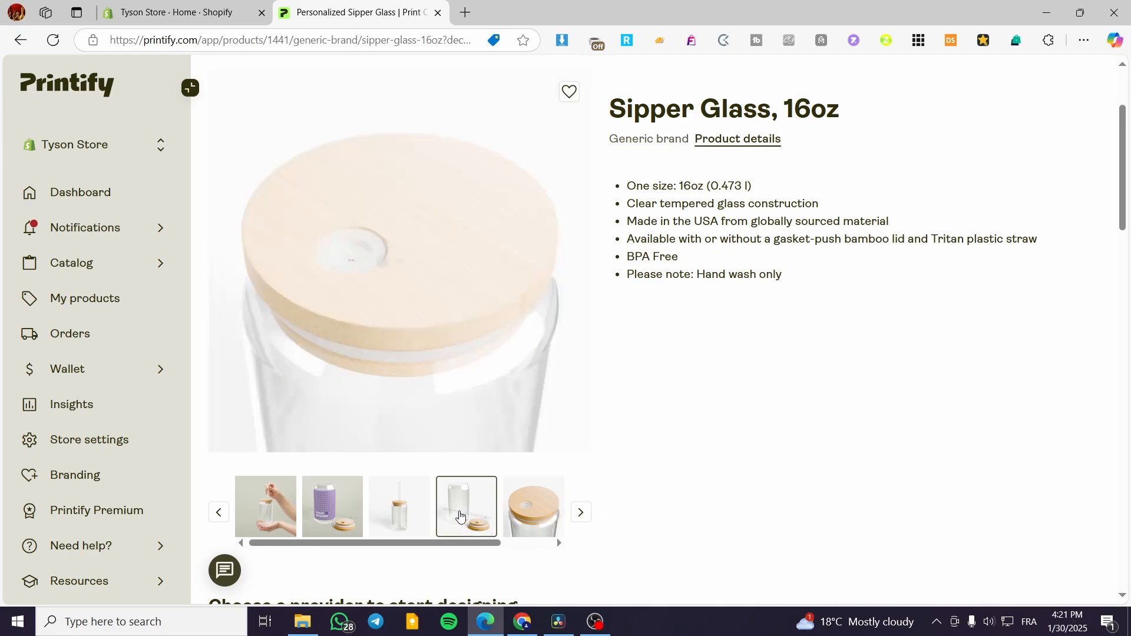
click(411, 514)
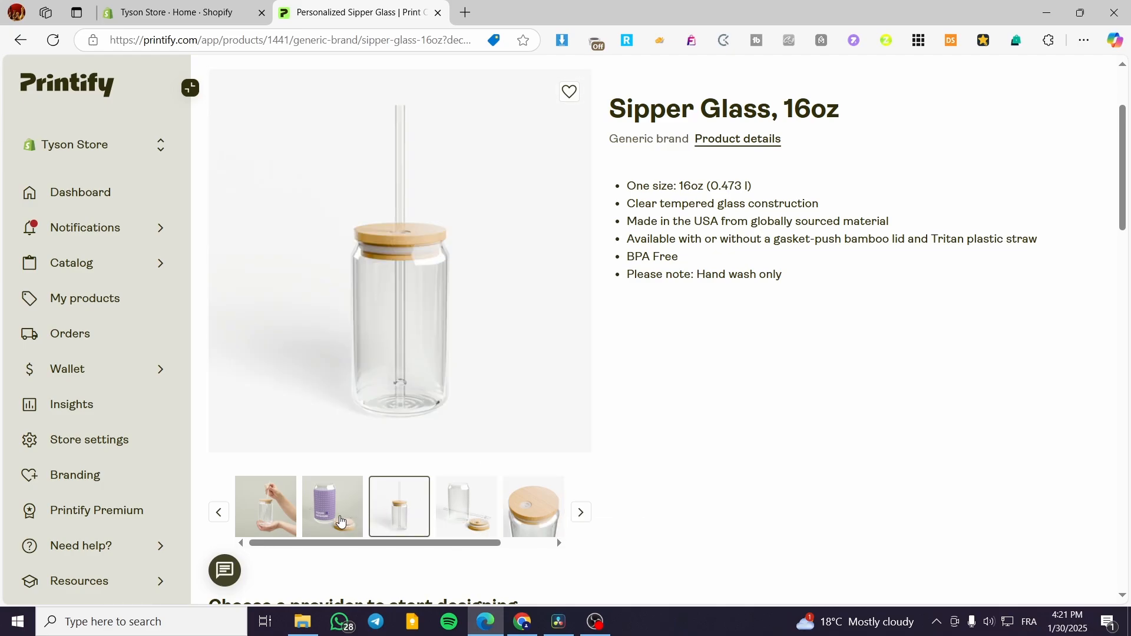
click(314, 518)
click(277, 519)
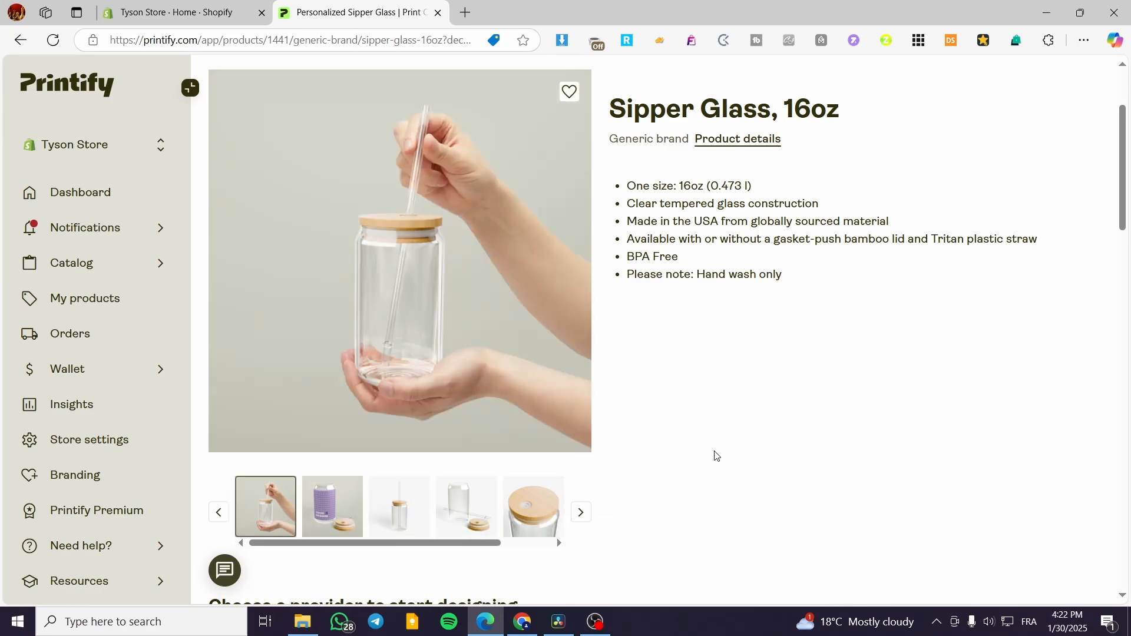
click(581, 513)
click(540, 522)
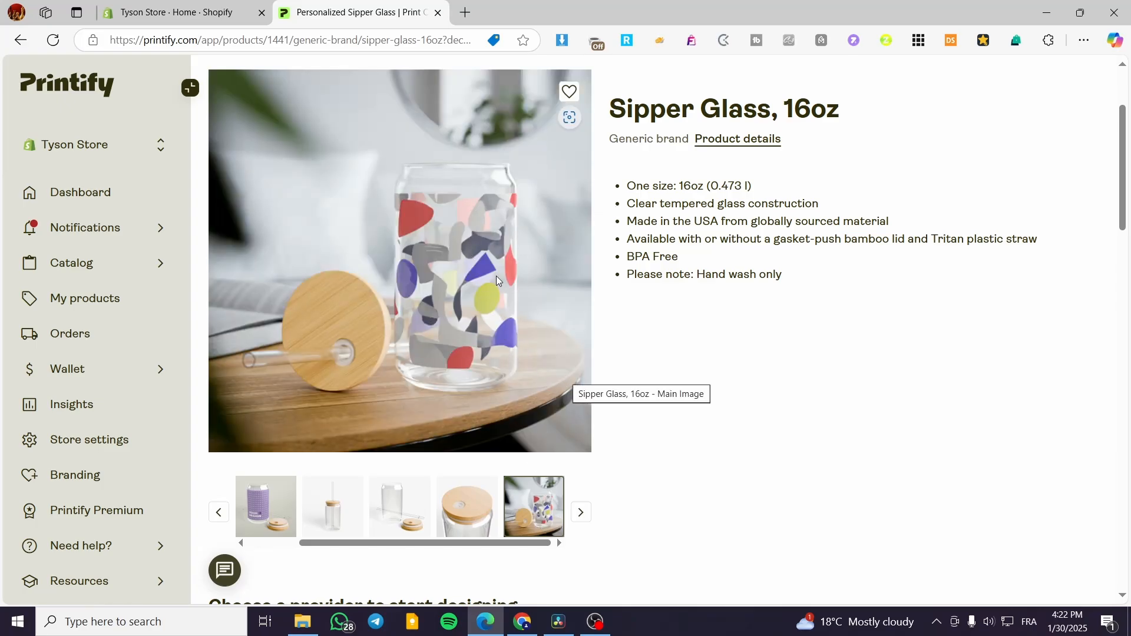
- Examine the Chill provider's location, price, shipping cost and average production time for the Sipper Glass
scroll(810, 309, down, 3)
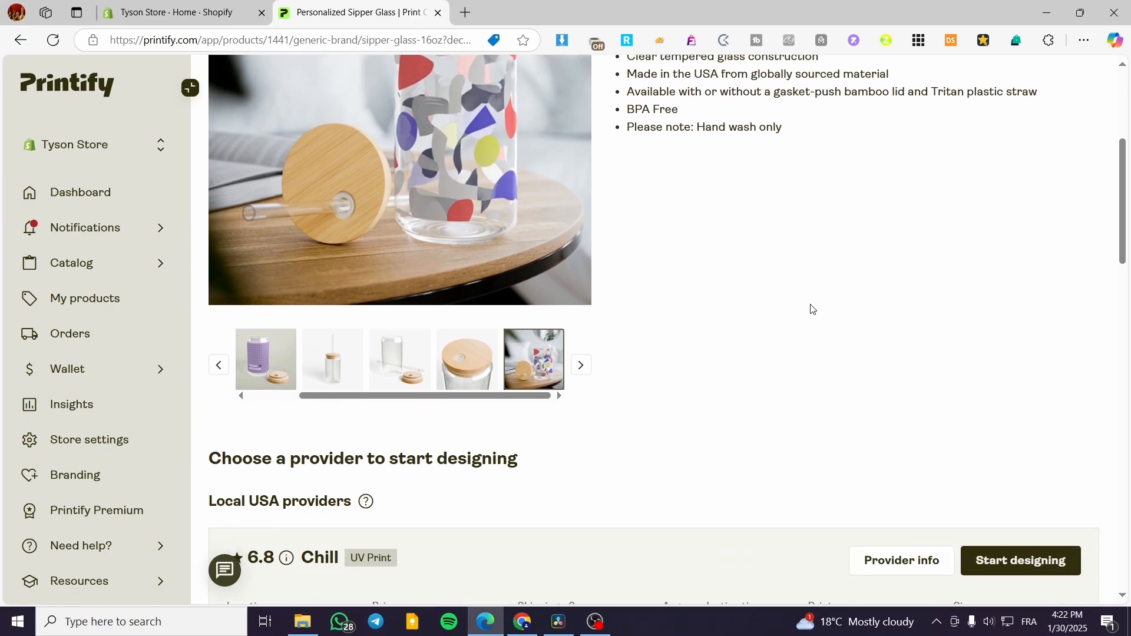
scroll(812, 308, down, 4)
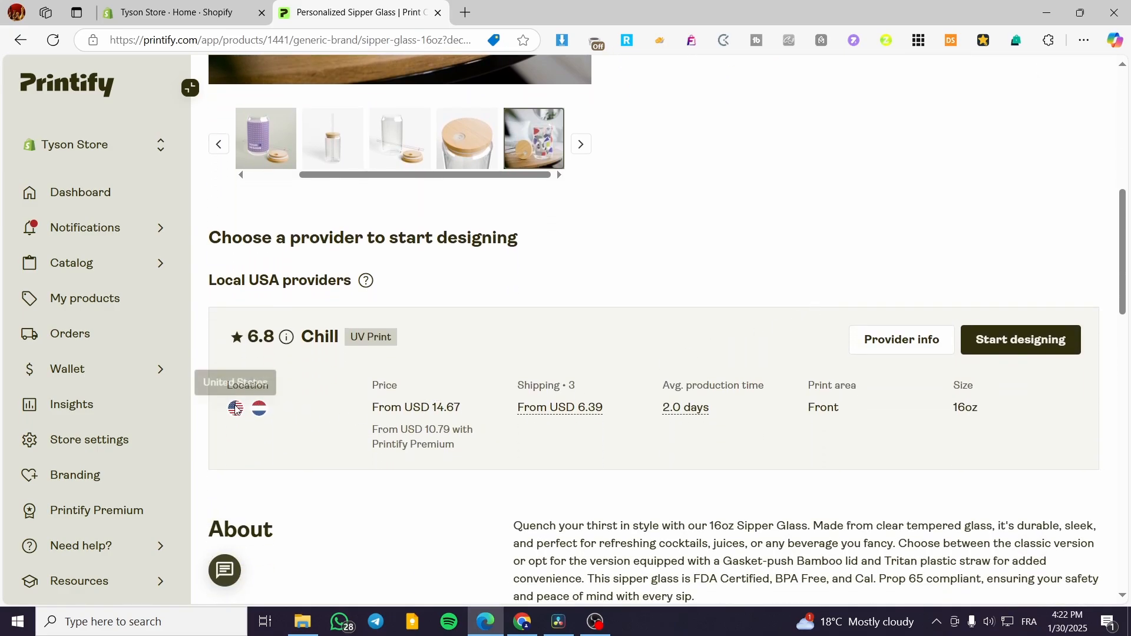
mouse_move(260, 410)
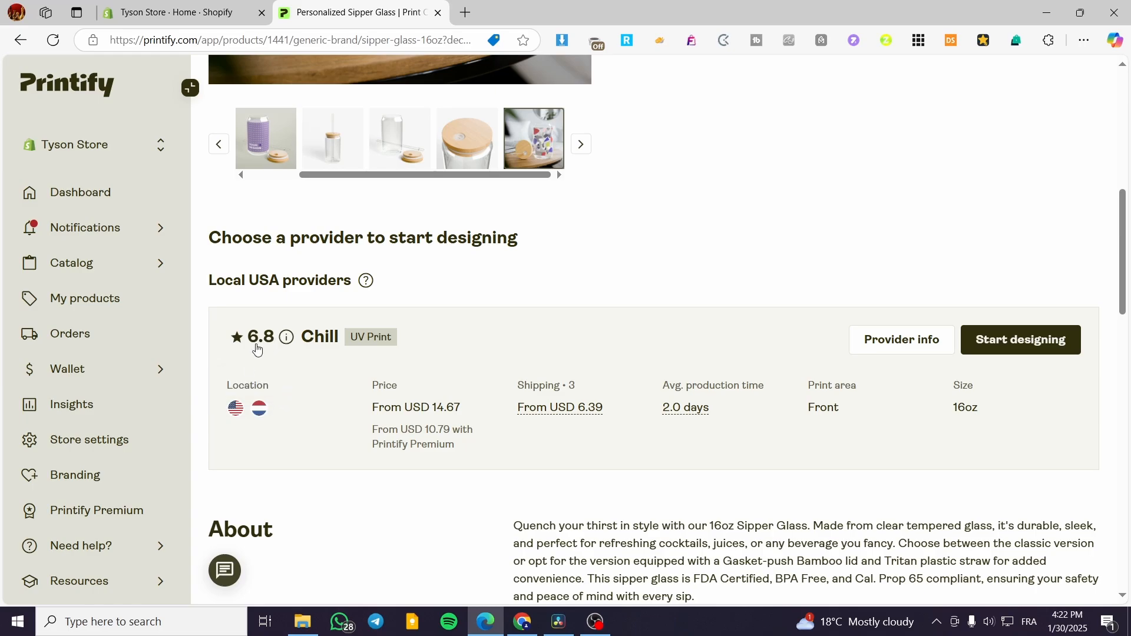
drag(227, 386, 279, 391)
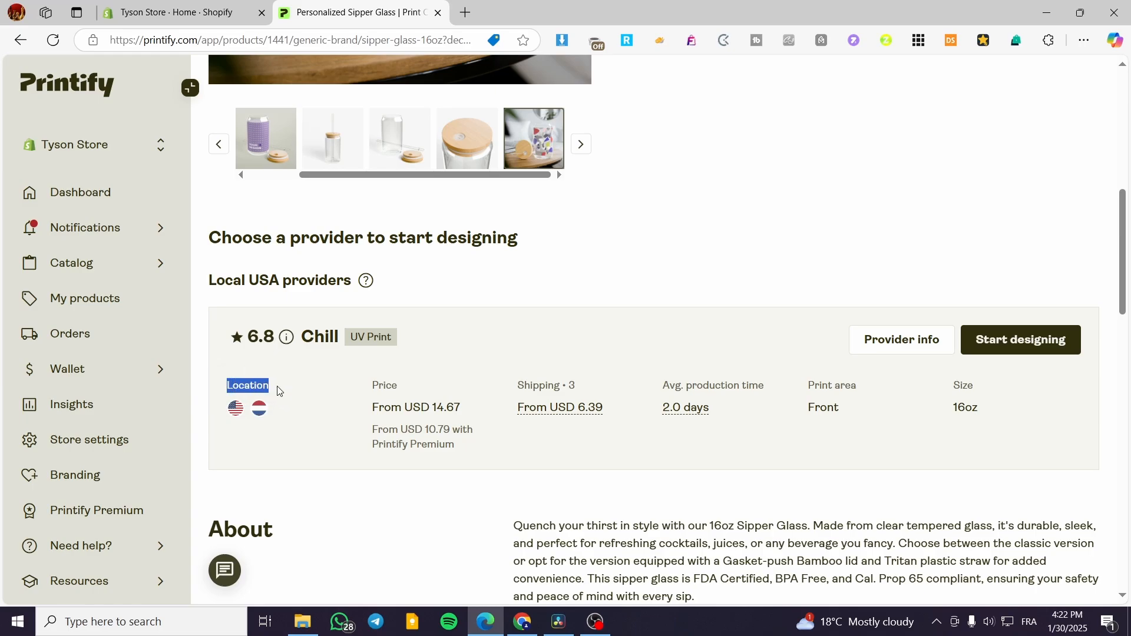
click(281, 411)
mouse_move(239, 413)
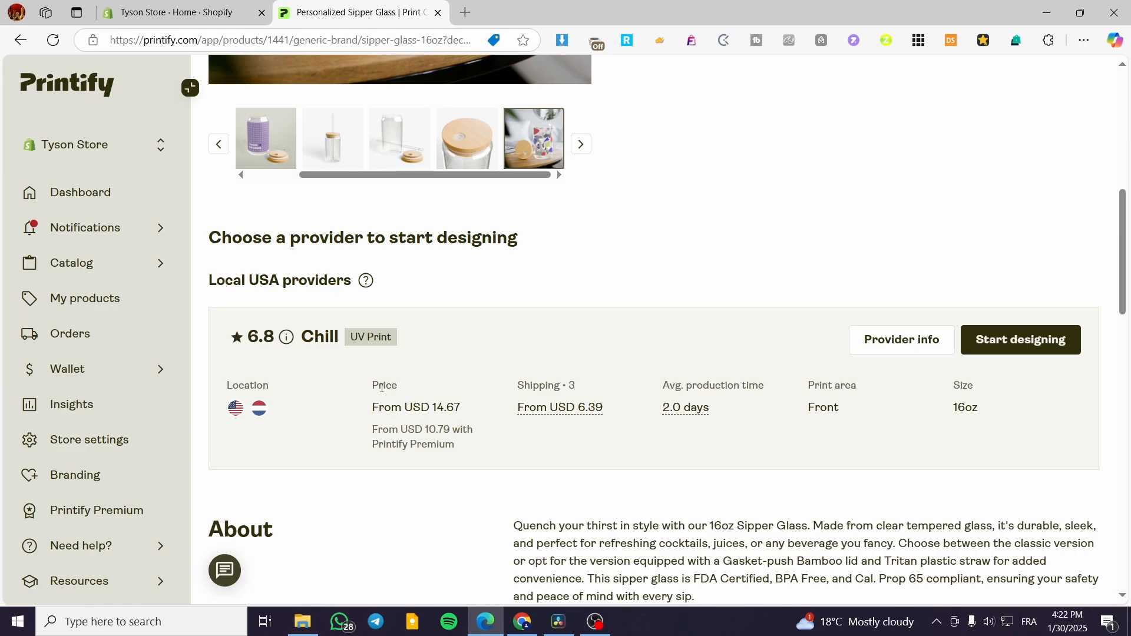
drag(377, 386, 424, 408)
click(457, 465)
drag(580, 412, 606, 410)
click(600, 428)
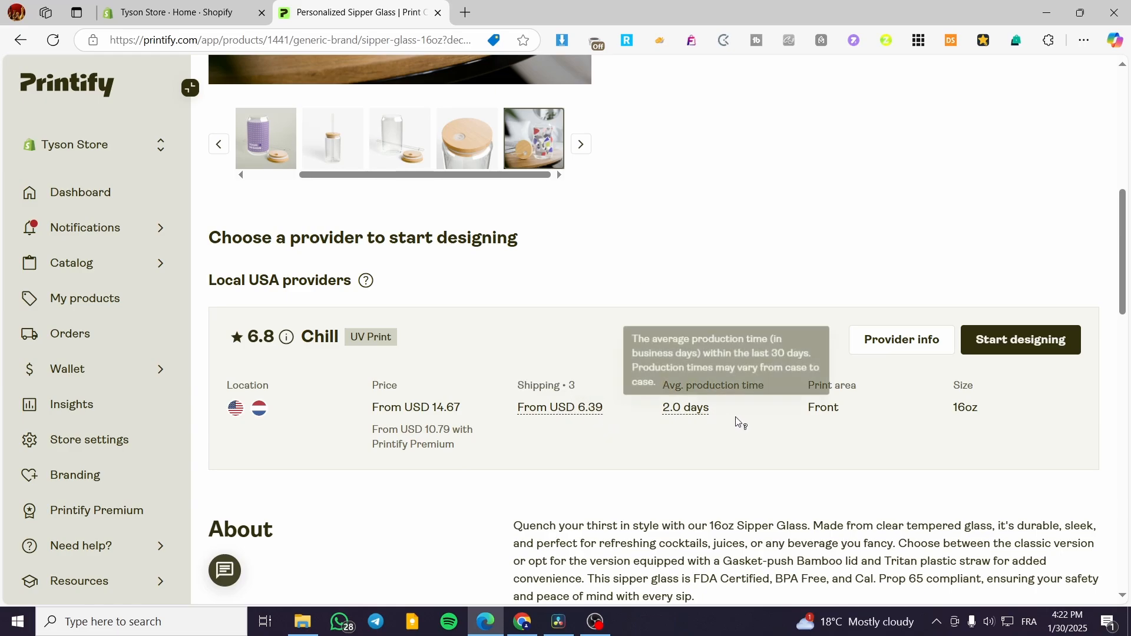
- Start designing the Sipper Glass with the Chill provider and add a text layer in the Agbalumo font
scroll(789, 436, up, 2)
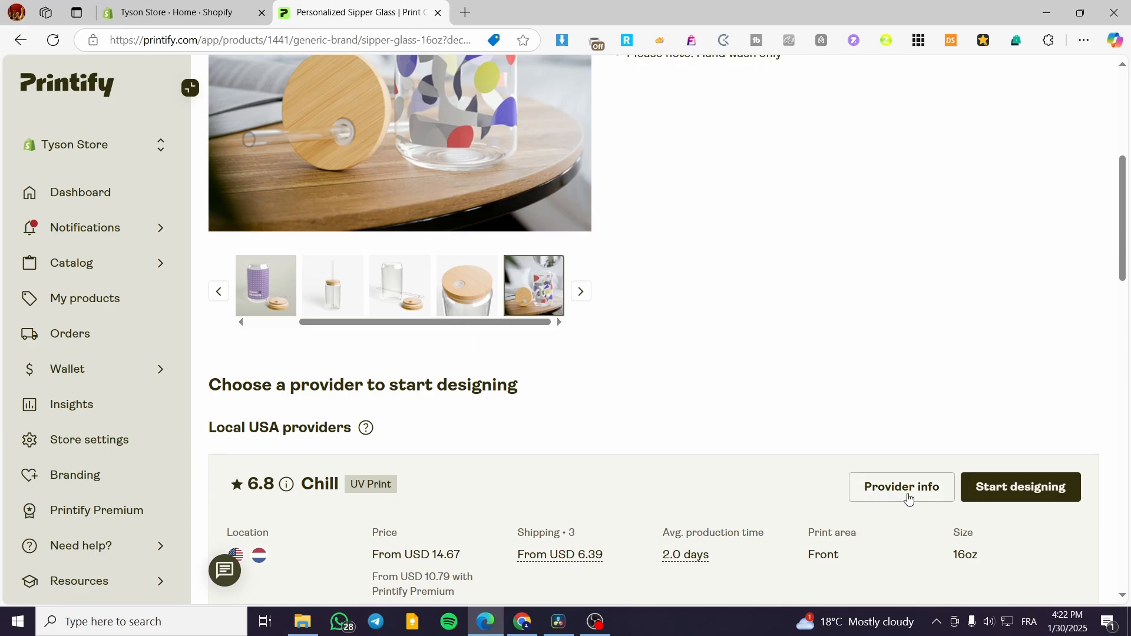
click(1039, 495)
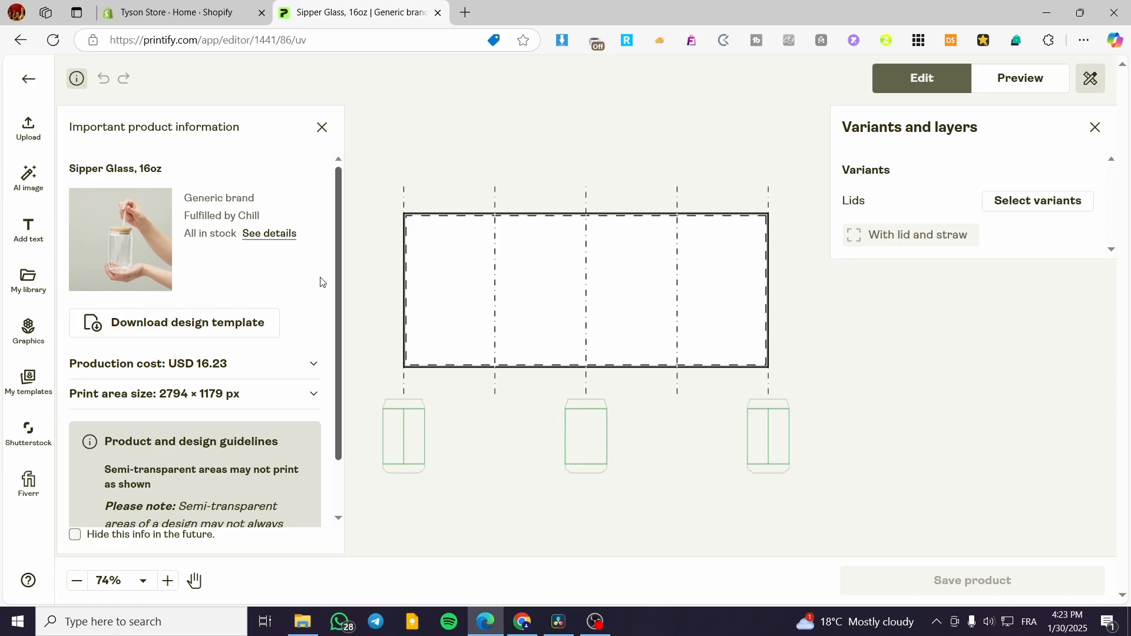
mouse_move(127, 260)
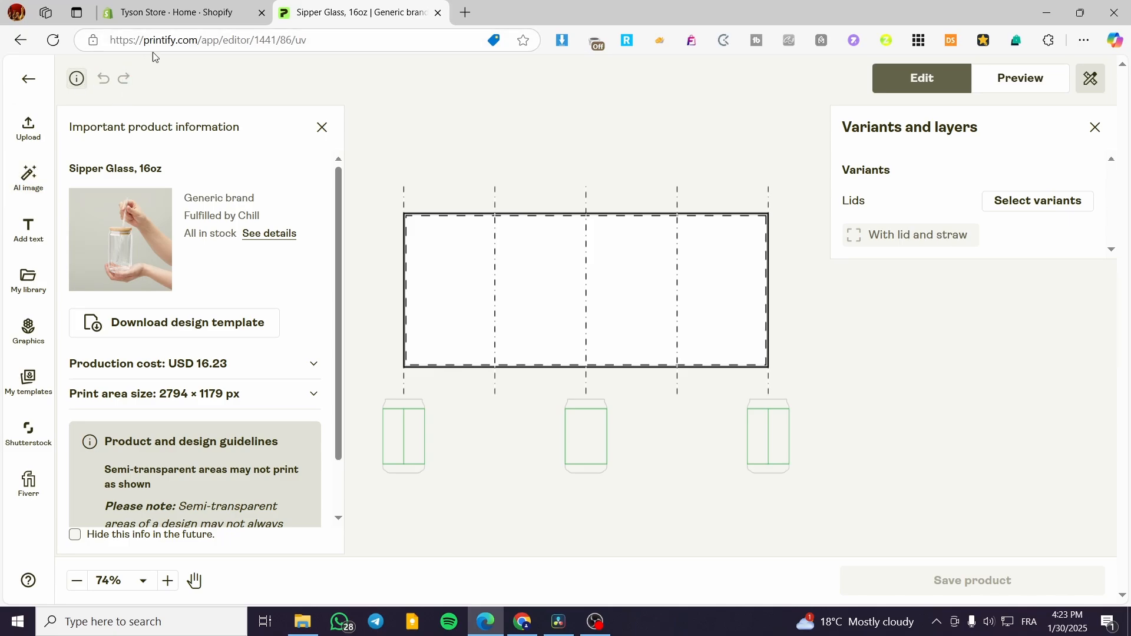
click(29, 227)
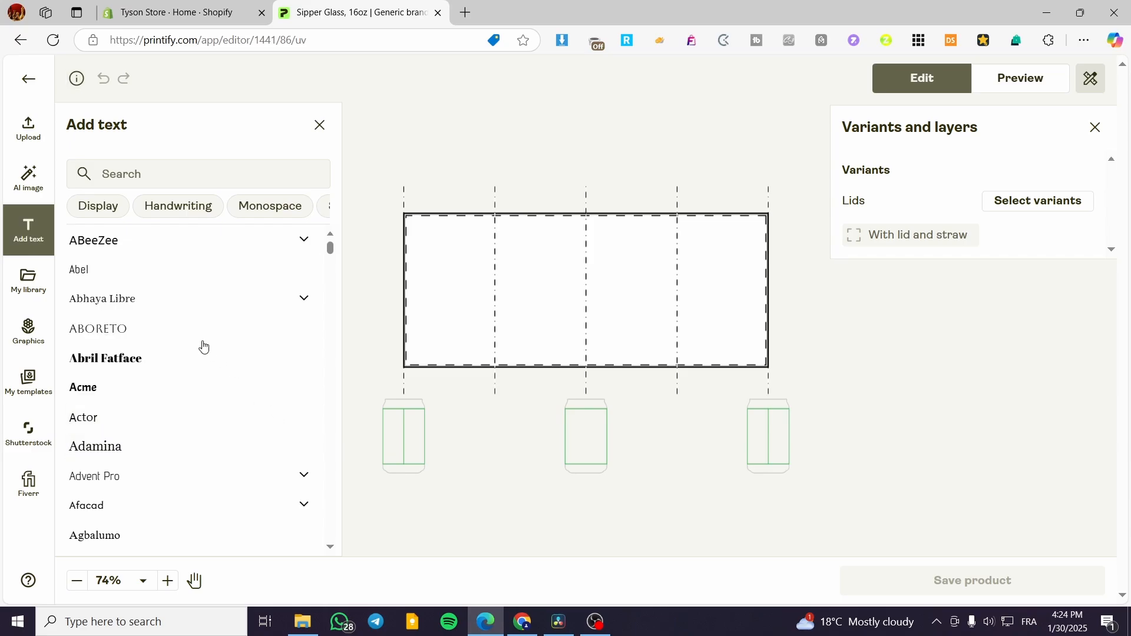
click(164, 534)
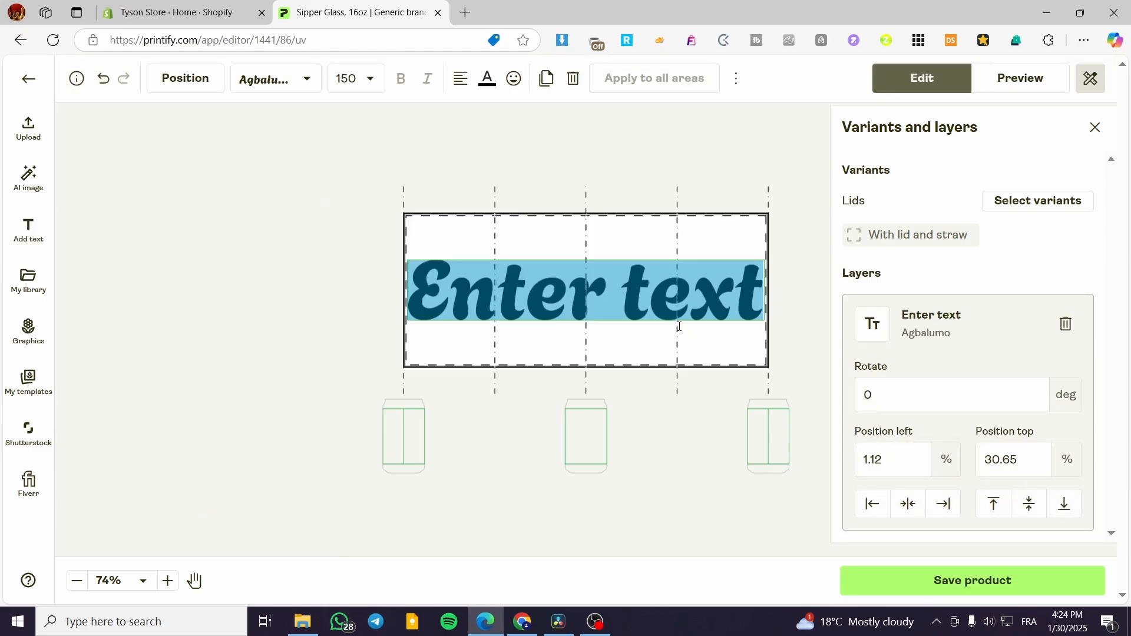
- Replace the placeholder text in the Agbalumo layer with "Good Drink"
text(f)
key(BackSpace)
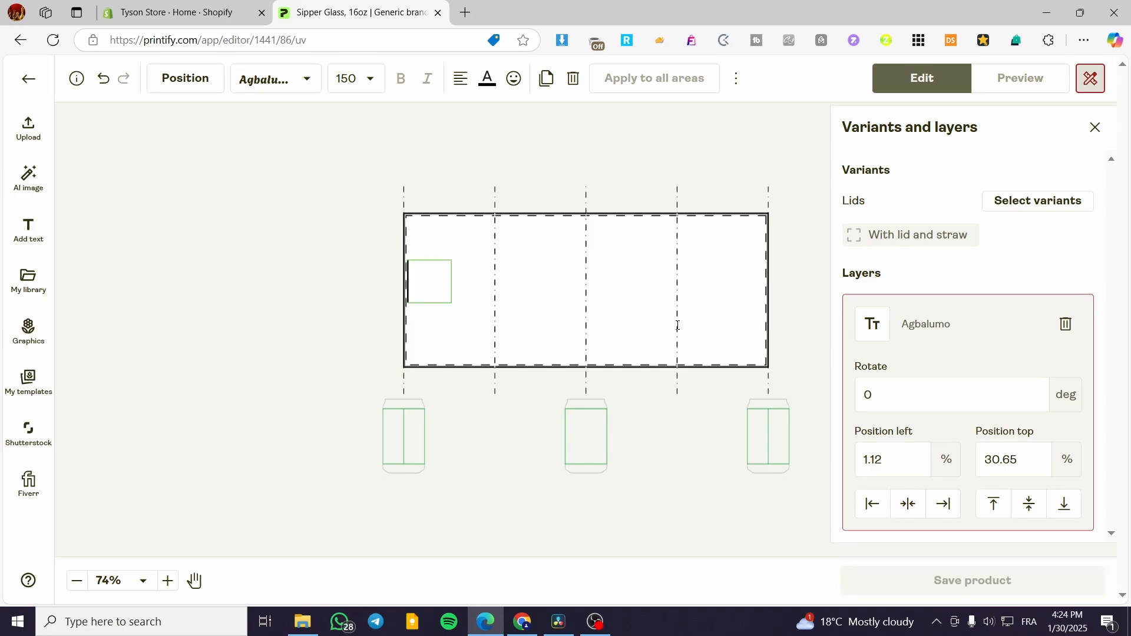
text(G)
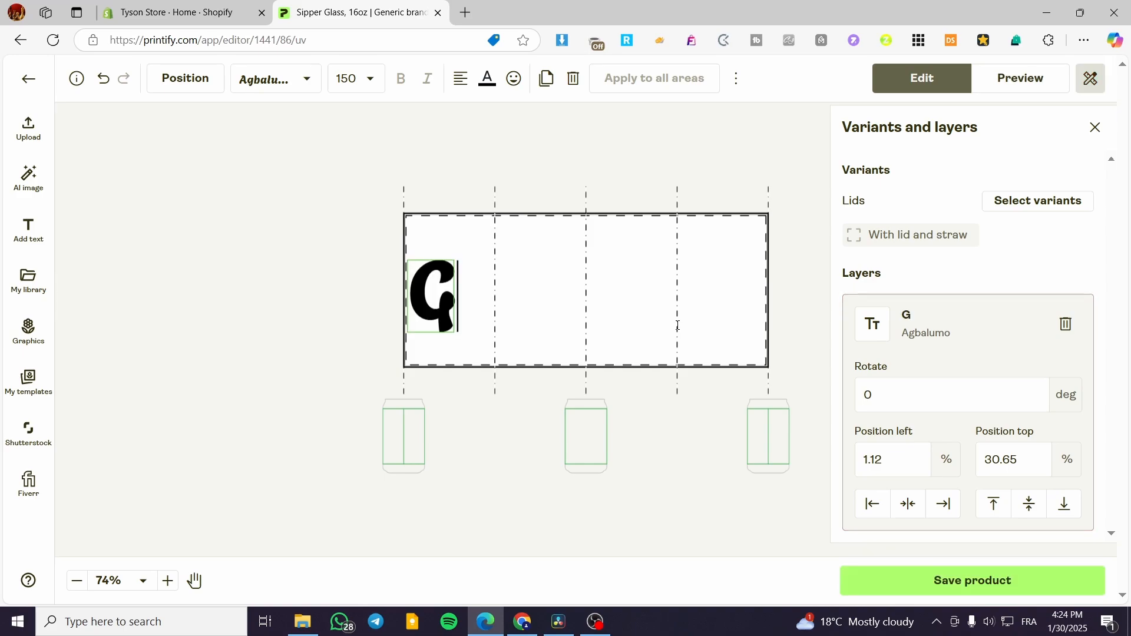
text(ood Drink)
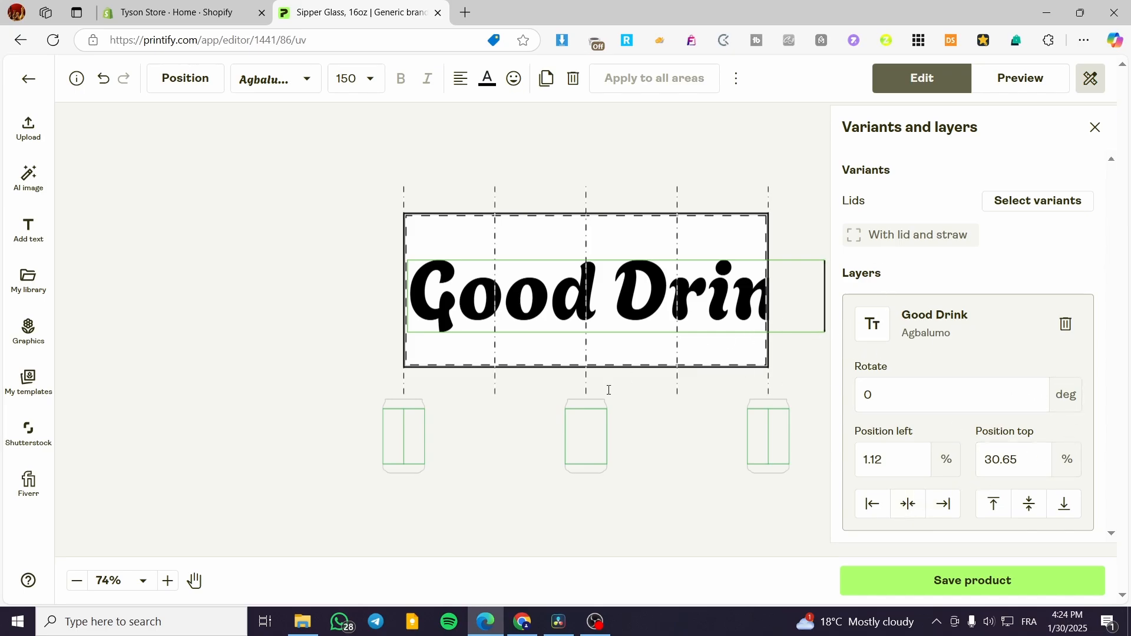
click(562, 380)
- Shrink the "Good Drink" text to a font size of about 96 and centre it near the upper edge of the print area
click(531, 291)
drag(407, 333, 573, 318)
drag(645, 284, 547, 245)
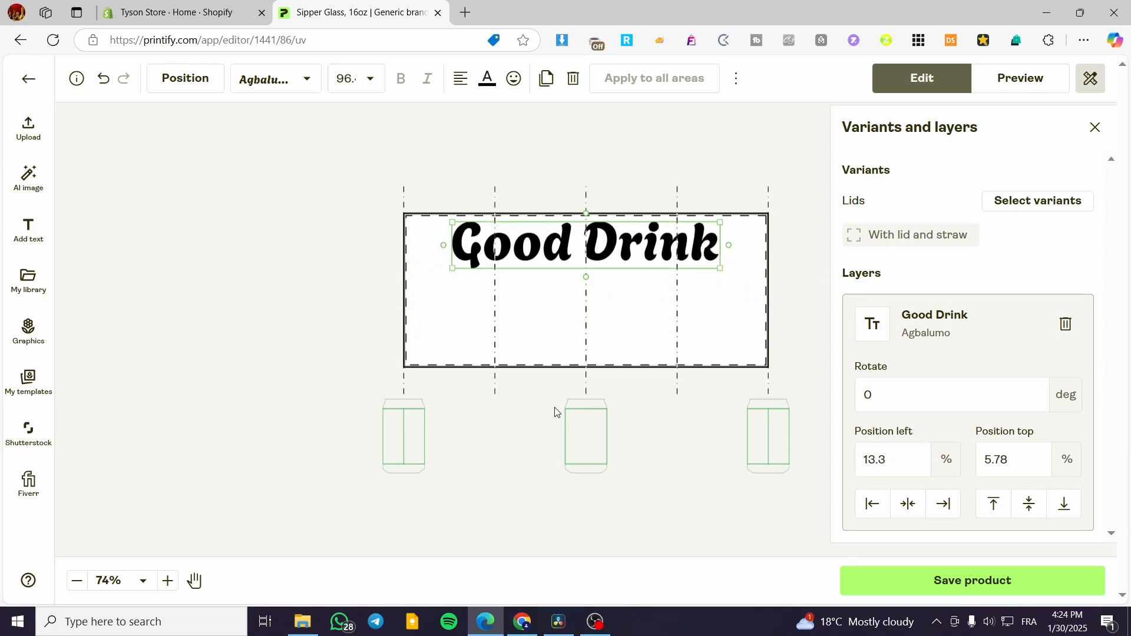
- Browse the ready-made Graphics collections, including Text elements, Americana, Eco-friendly, Love and Fresh plants
click(24, 285)
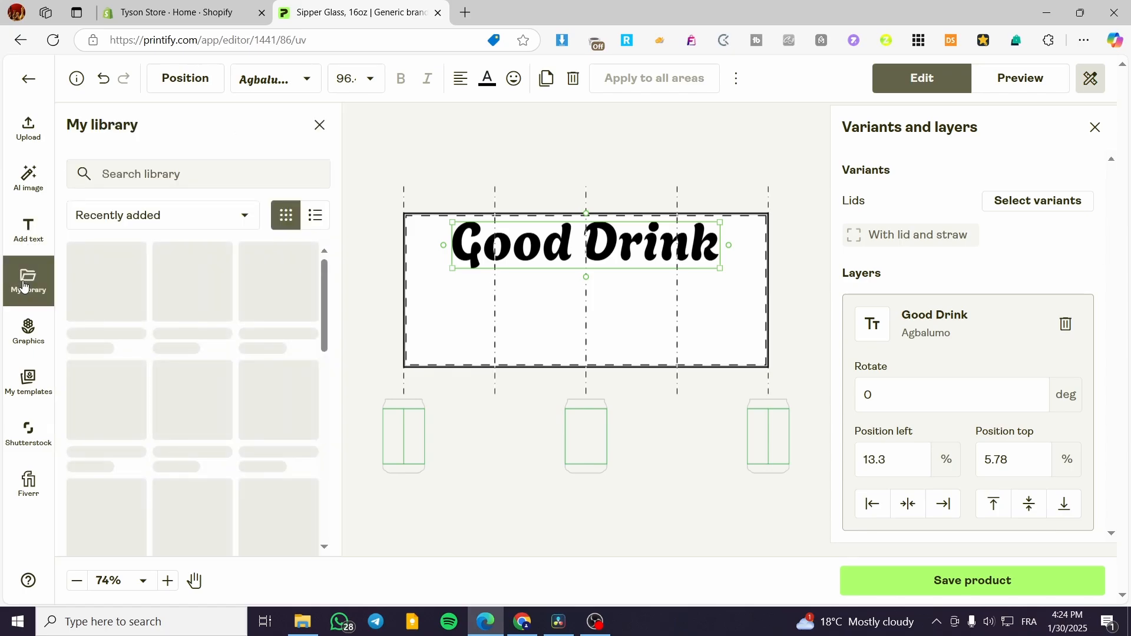
click(19, 334)
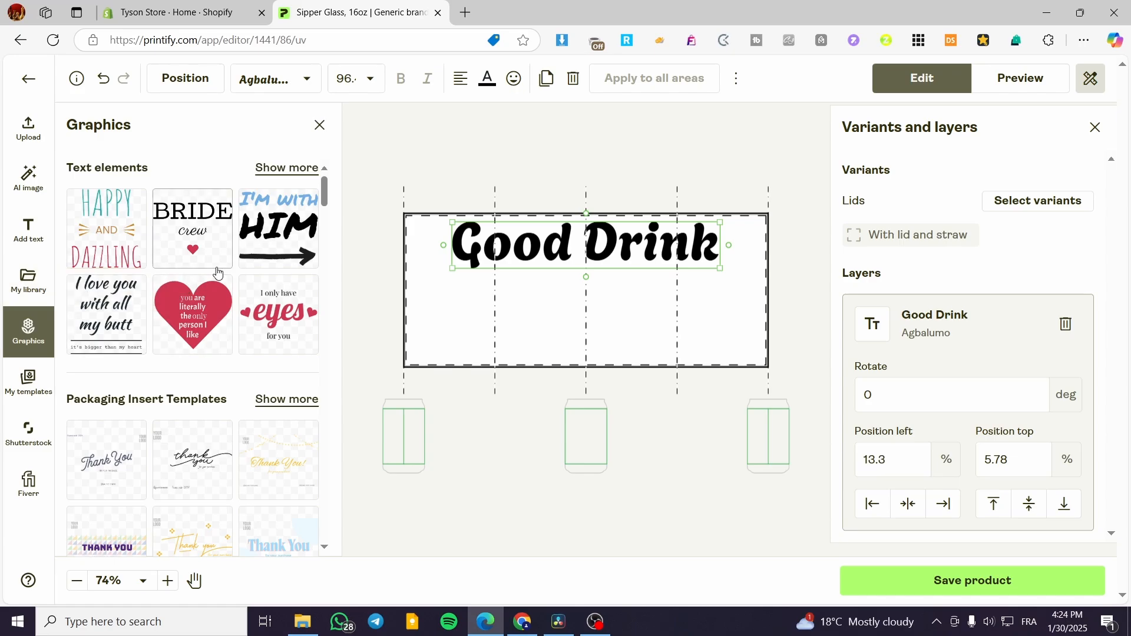
scroll(221, 288, down, 6)
scroll(220, 288, down, 5)
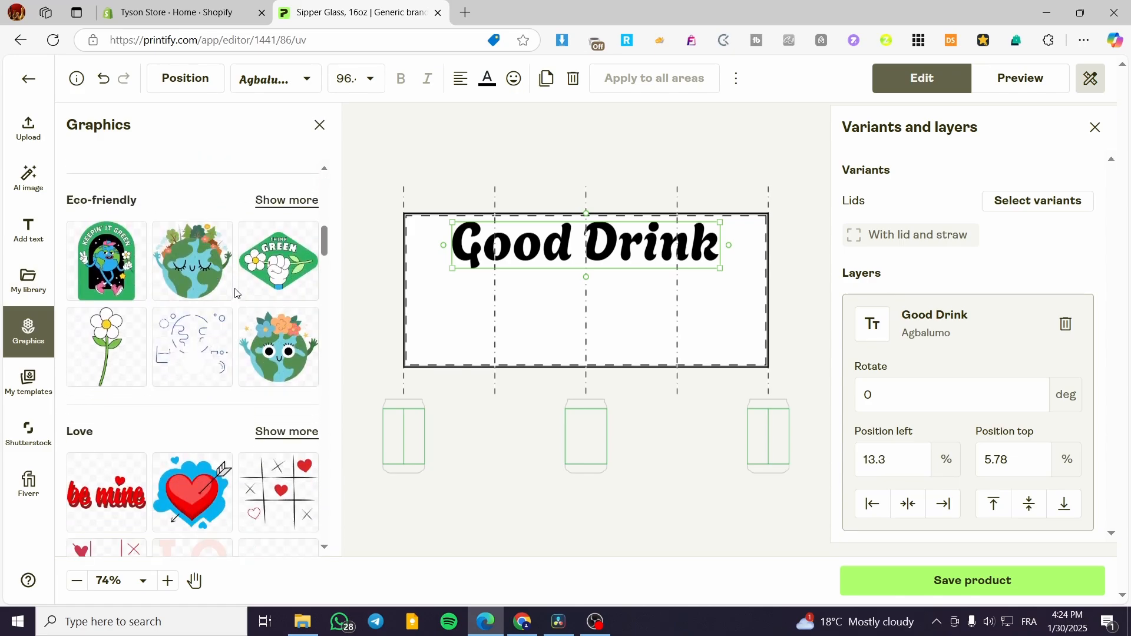
scroll(194, 304, down, 4)
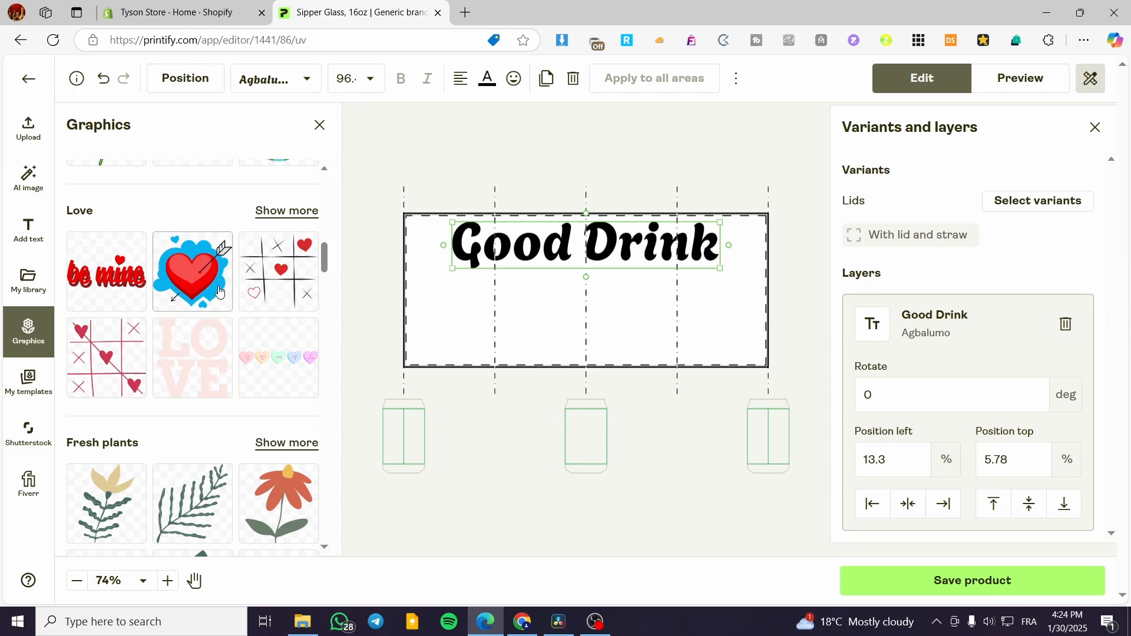
scroll(195, 295, up, 1)
scroll(147, 248, up, 3)
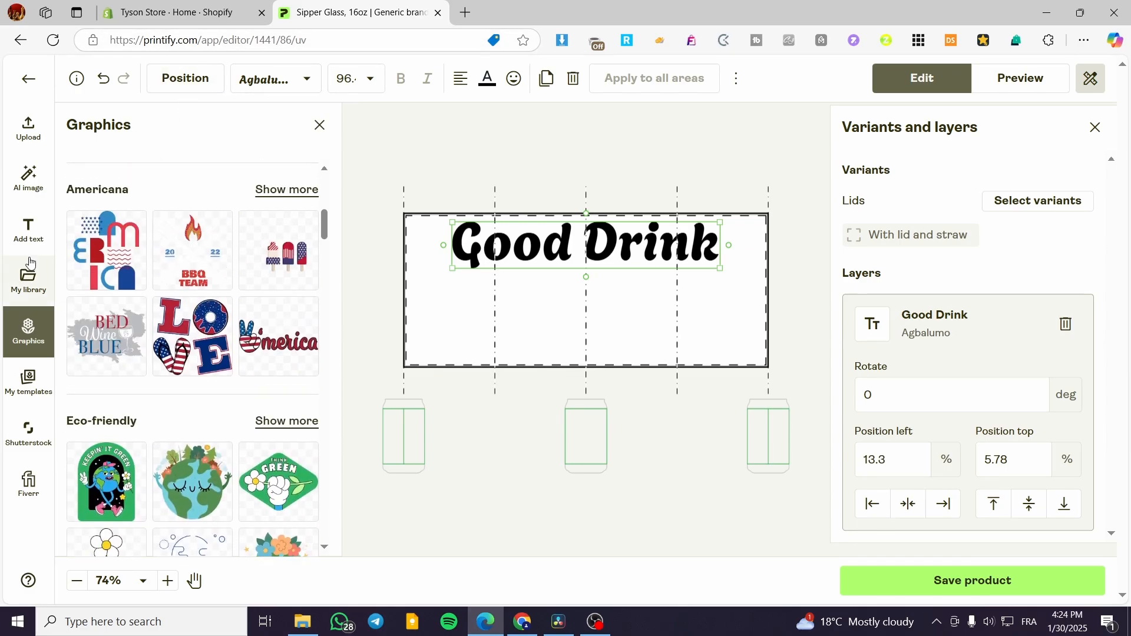
- Add the 441 x 566 px "Let's Coffee" image from My library and move it down beneath the "Good Drink" text, at about 20.68% from the top
click(30, 289)
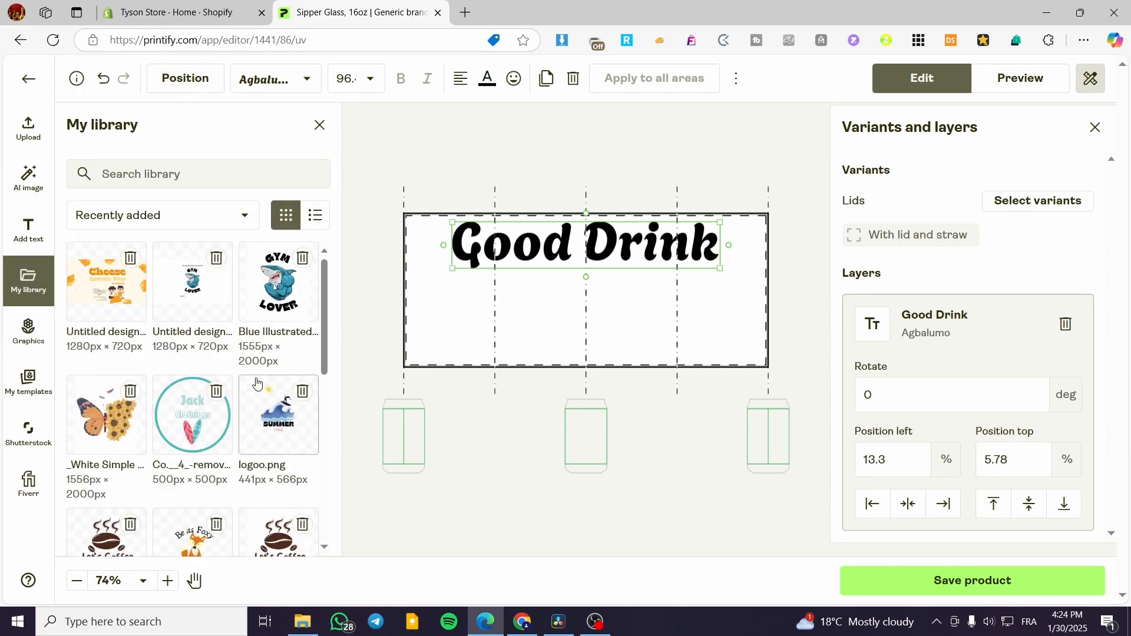
scroll(243, 386, down, 2)
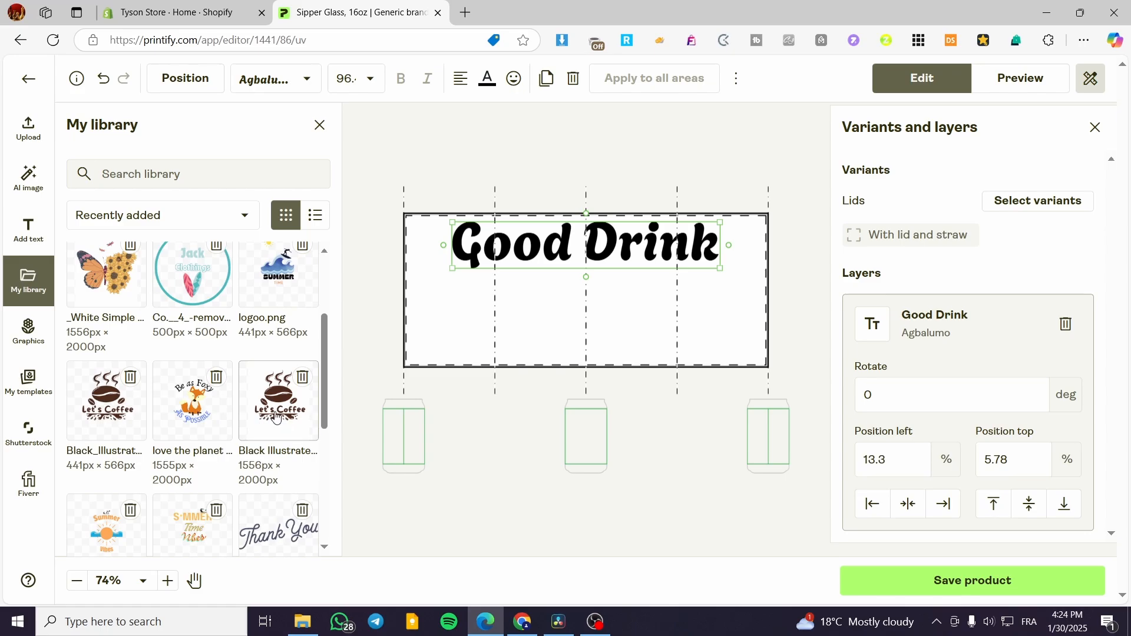
click(106, 401)
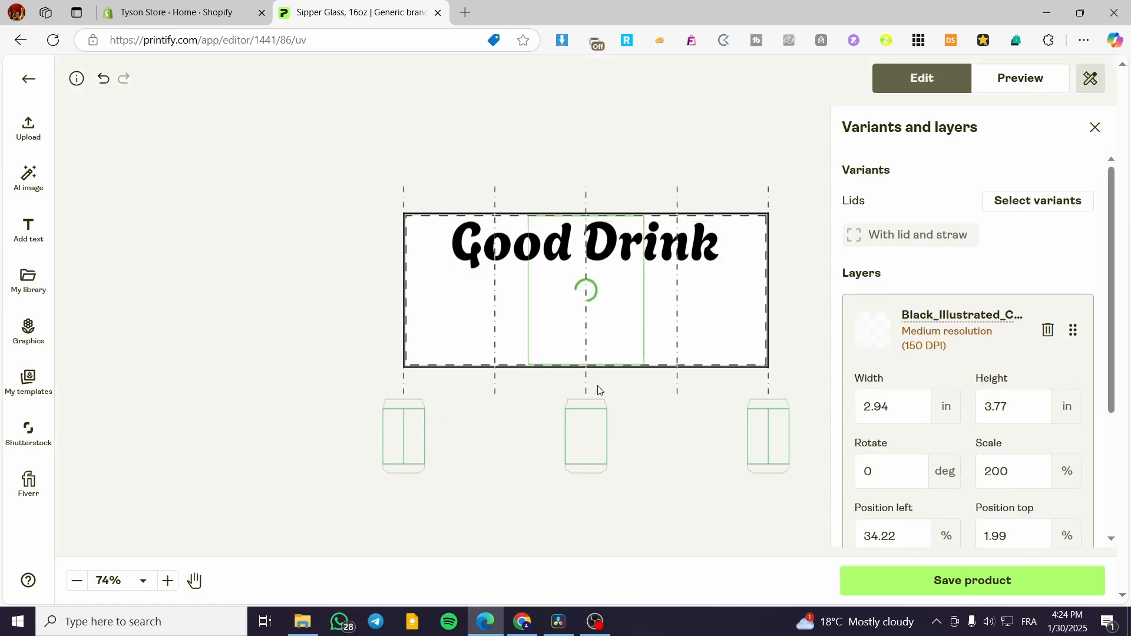
drag(595, 289, 596, 317)
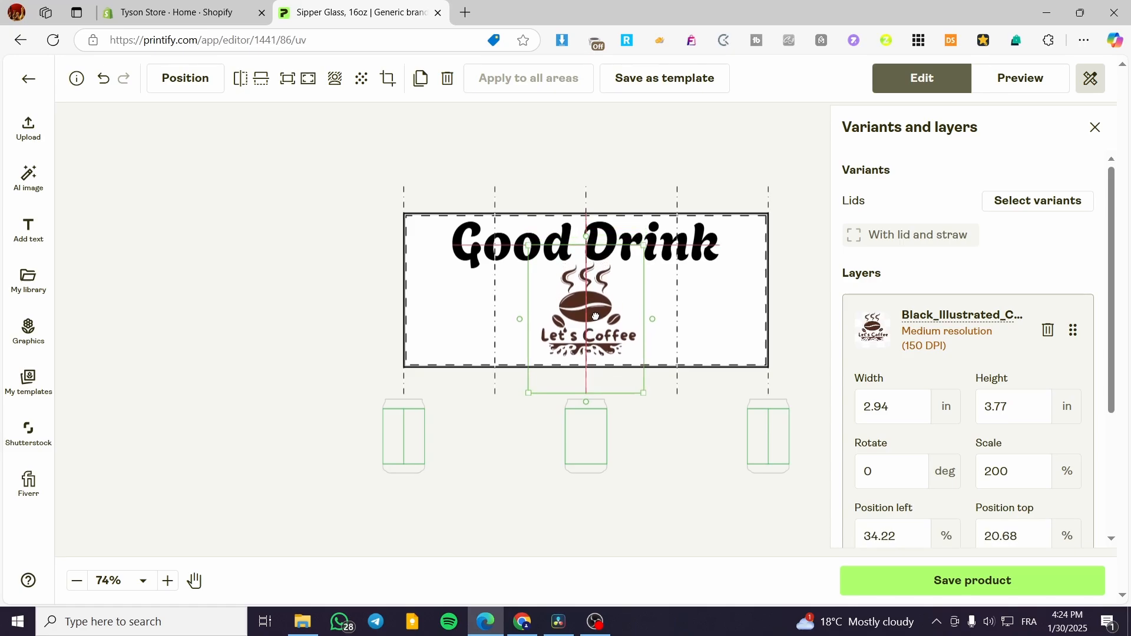
click(698, 454)
- Examine the layer settings of the "Good Drink" text and the coffee image, including rotation, scale and position
click(678, 244)
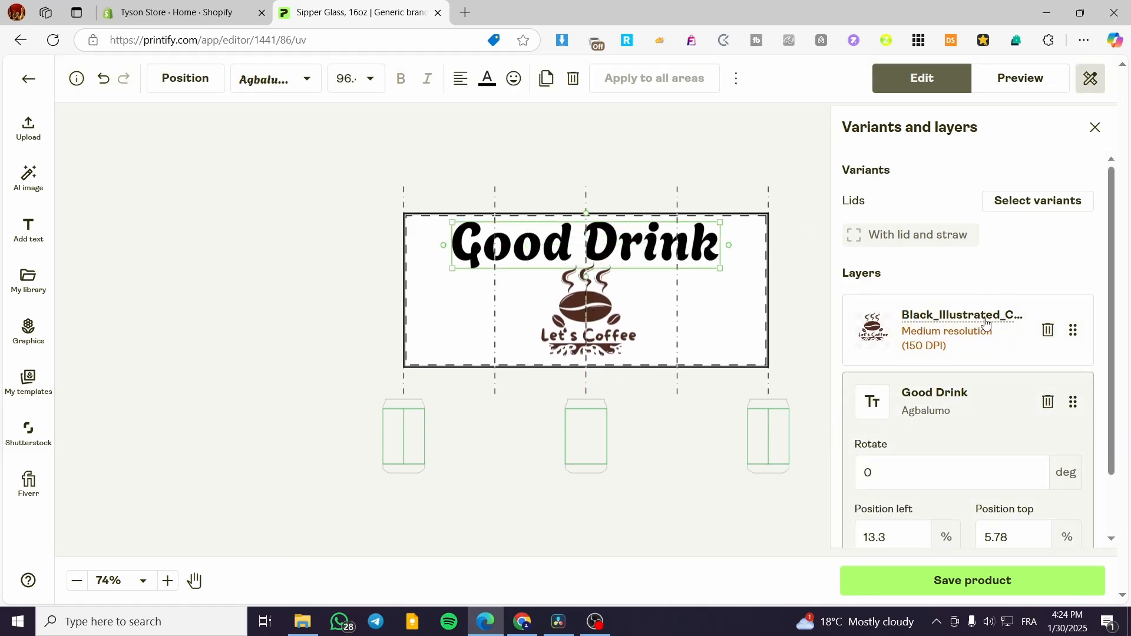
scroll(1009, 382, down, 1)
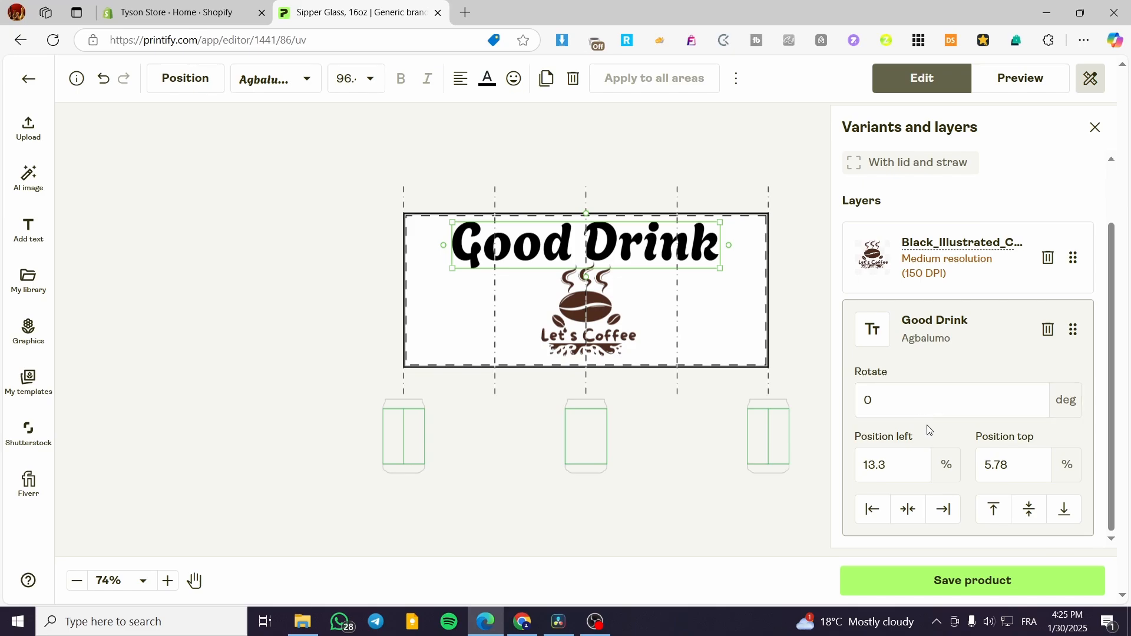
click(638, 254)
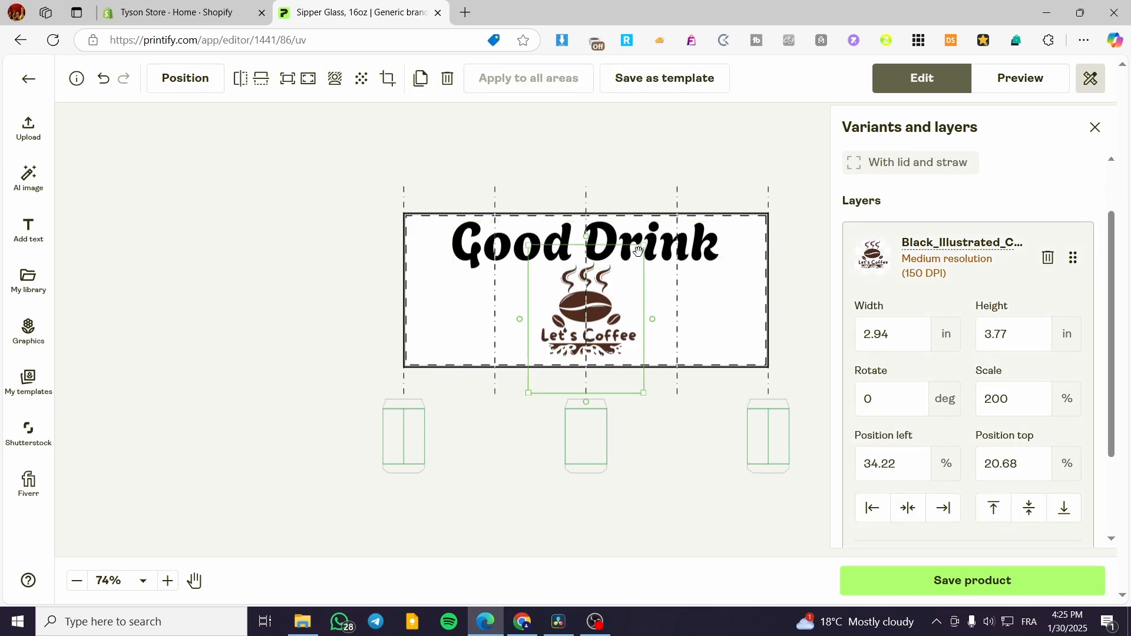
- Change the font color of the "Good Drink" text to dark brown 643b13 to match the coffee image
click(706, 244)
click(705, 244)
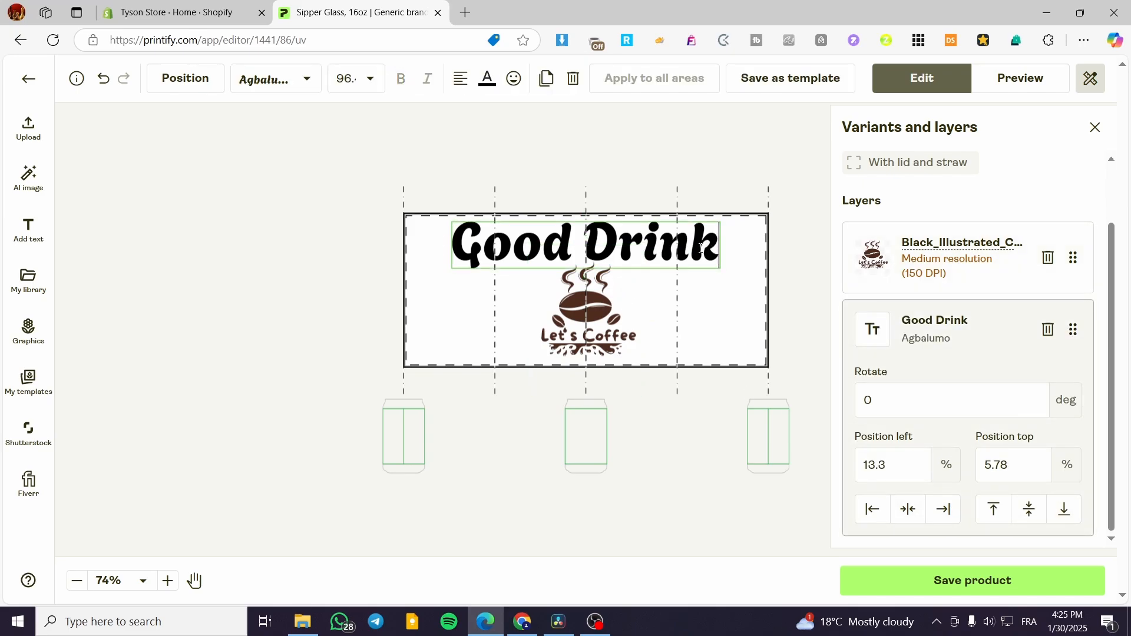
click(703, 244)
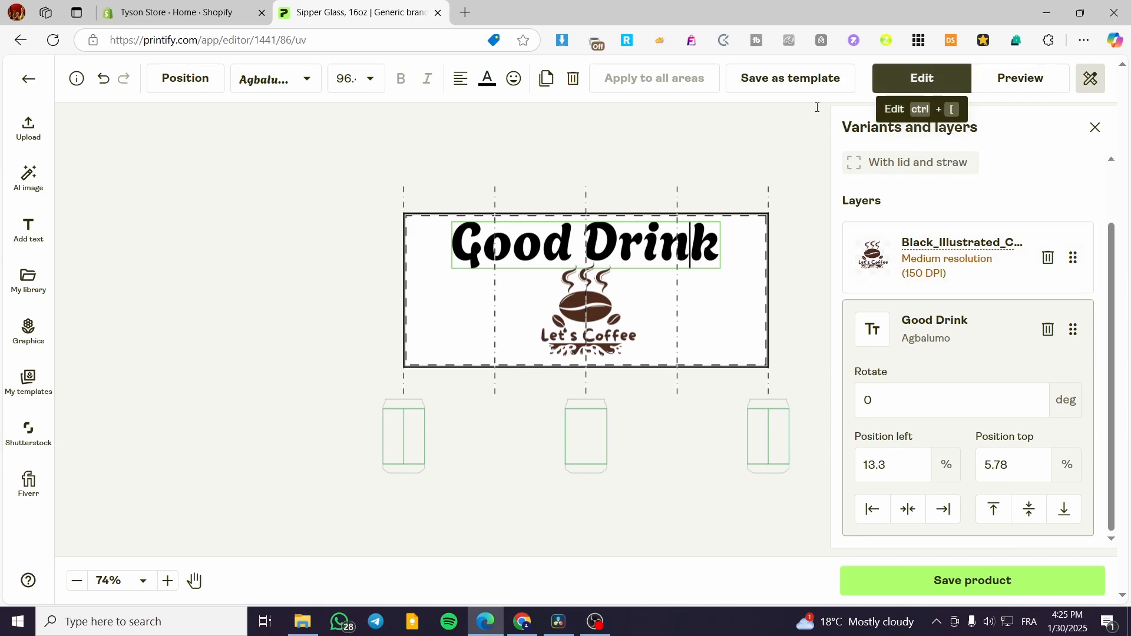
click(34, 233)
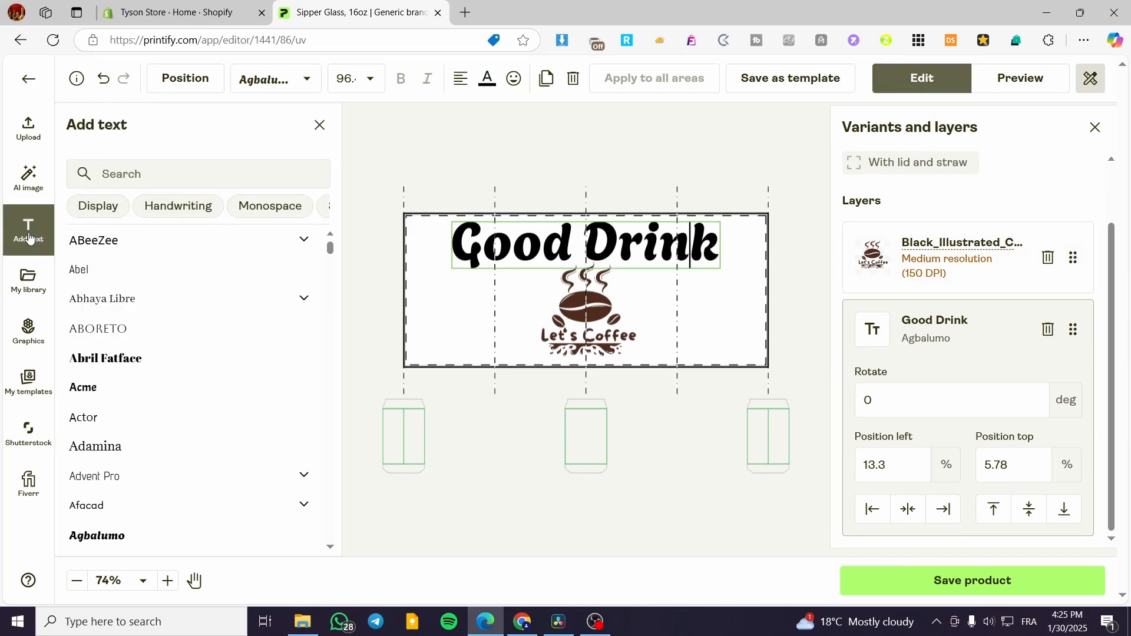
click(320, 125)
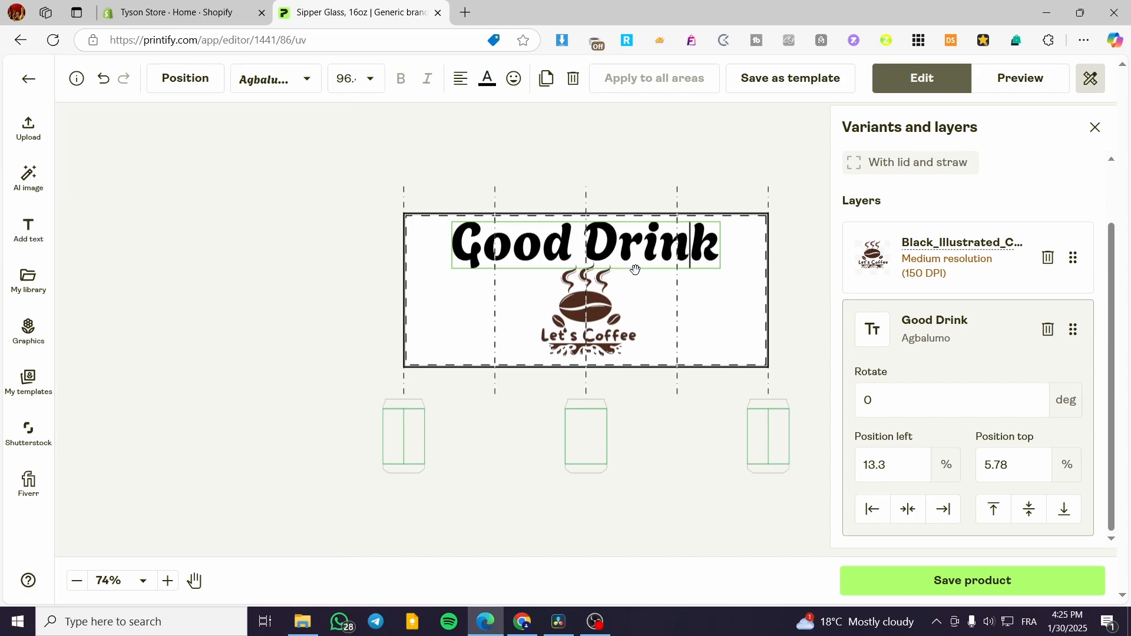
click(643, 244)
click(604, 225)
click(489, 83)
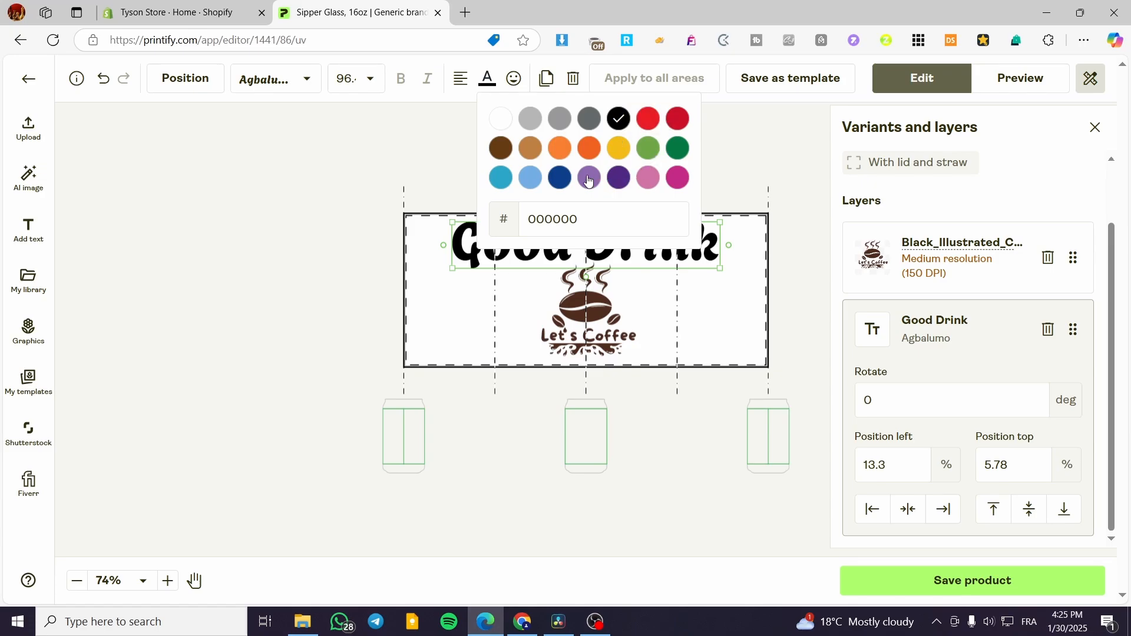
click(501, 148)
click(324, 262)
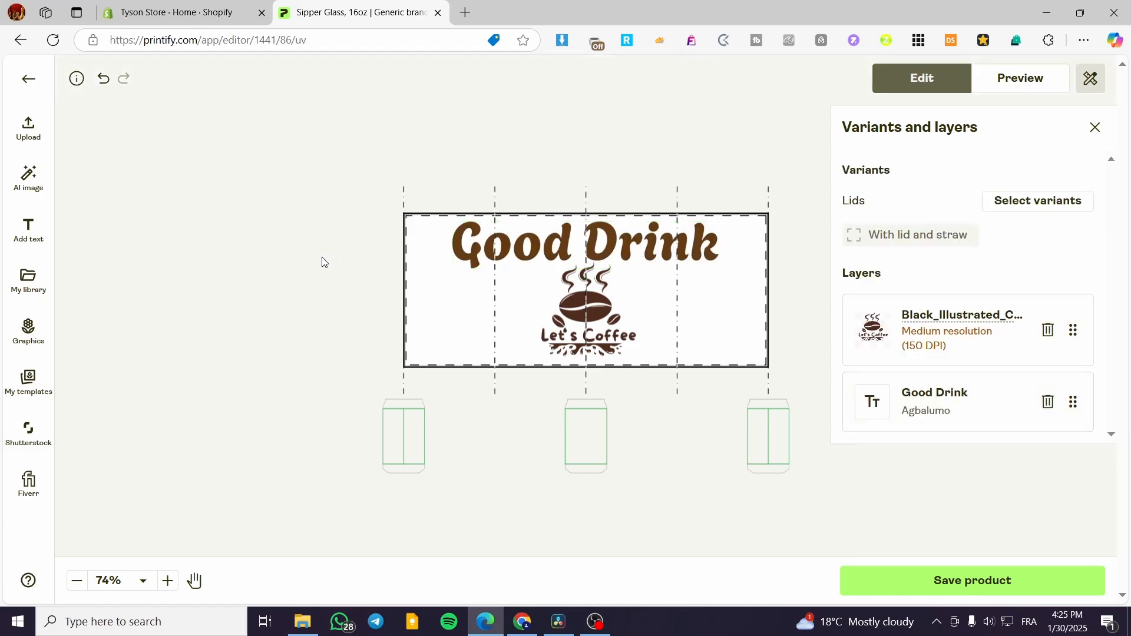
click(648, 254)
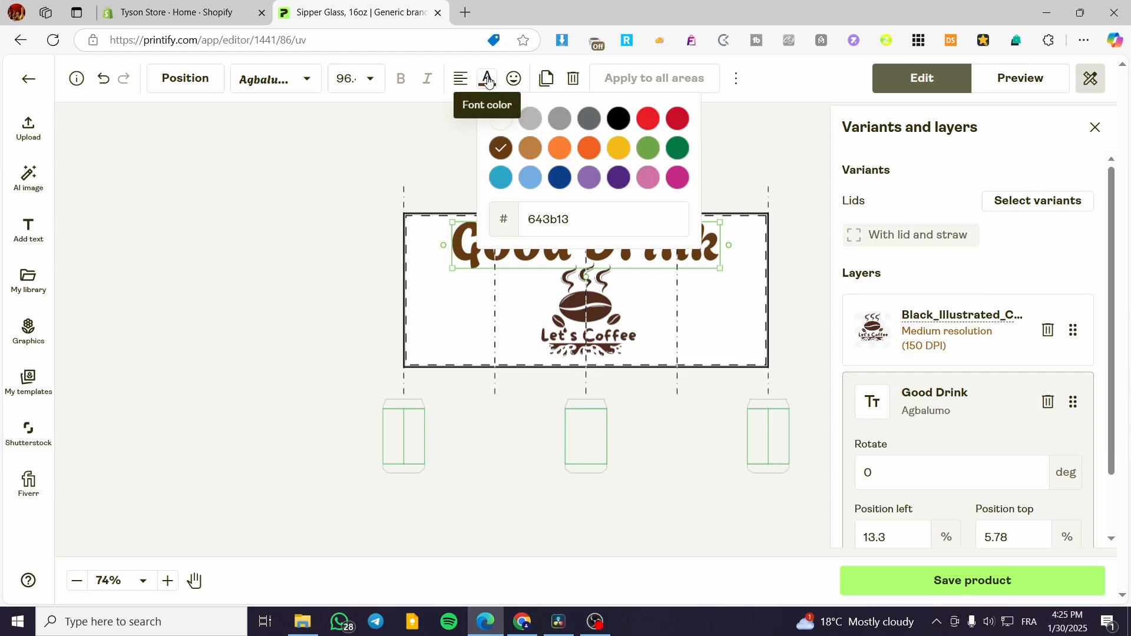
click(394, 179)
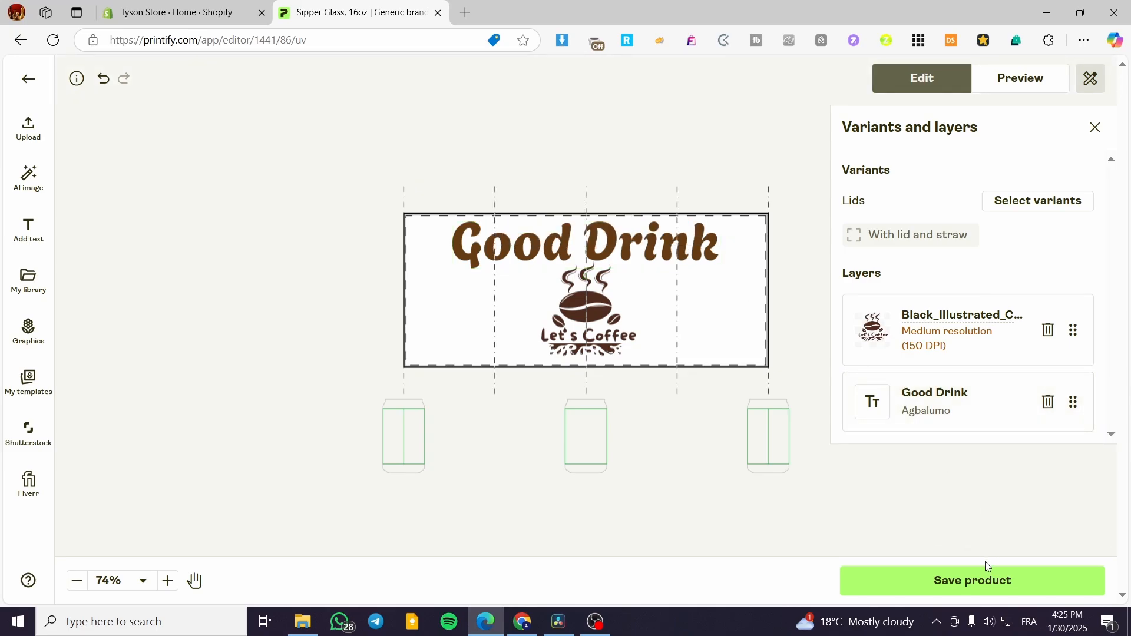
- Preview the finished glass in the Front, Left, Back, Right and Open mockup views, ending on the Front view
click(1030, 89)
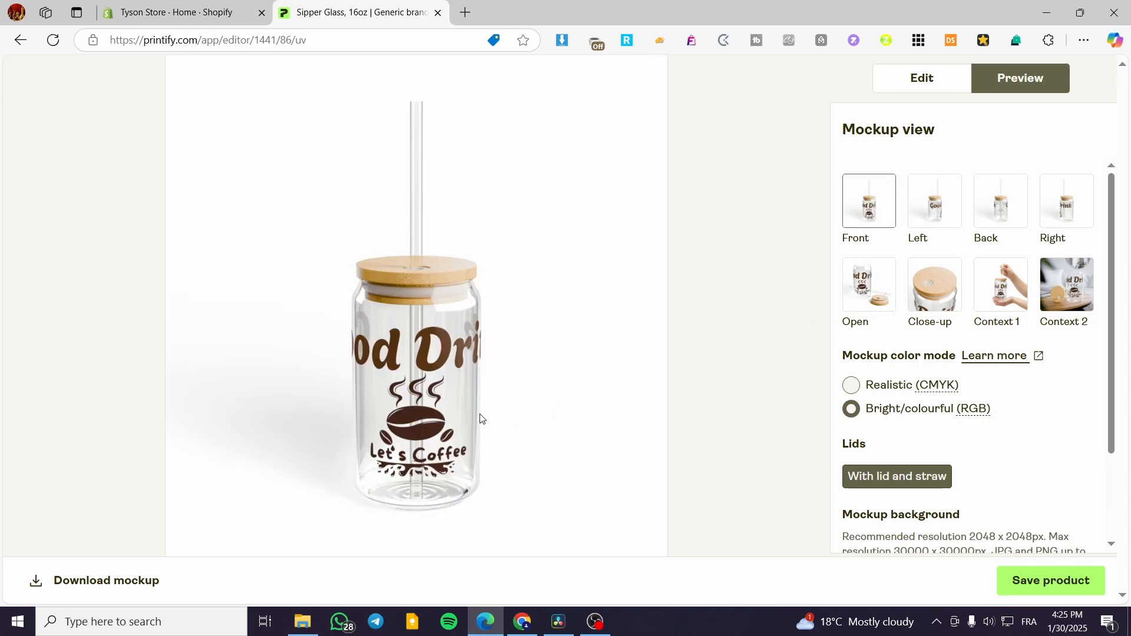
click(943, 218)
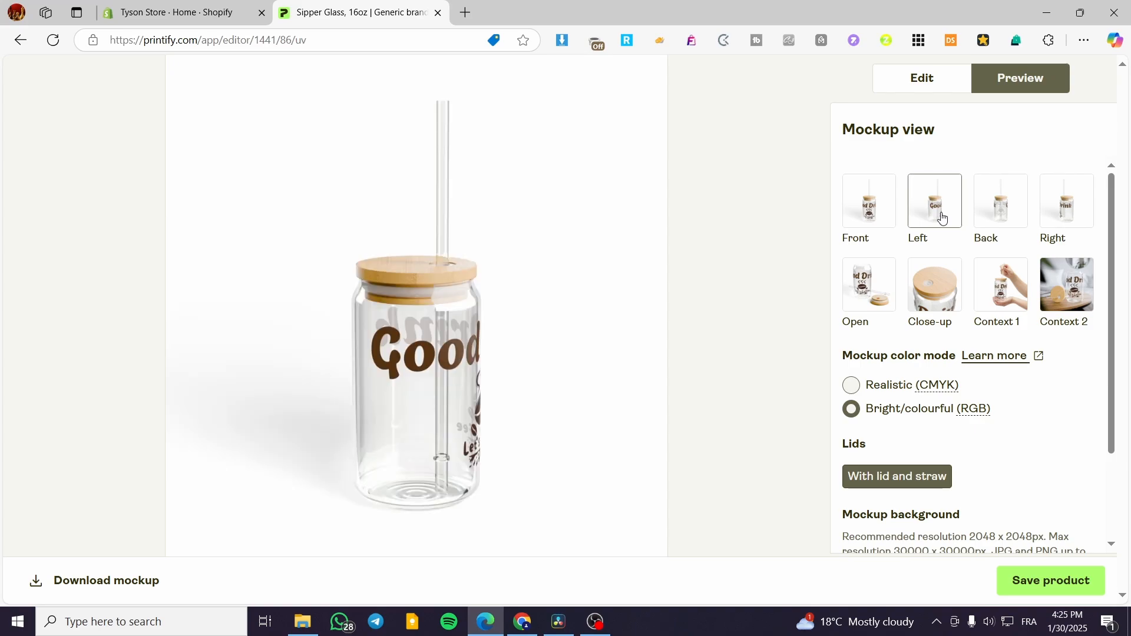
click(1005, 213)
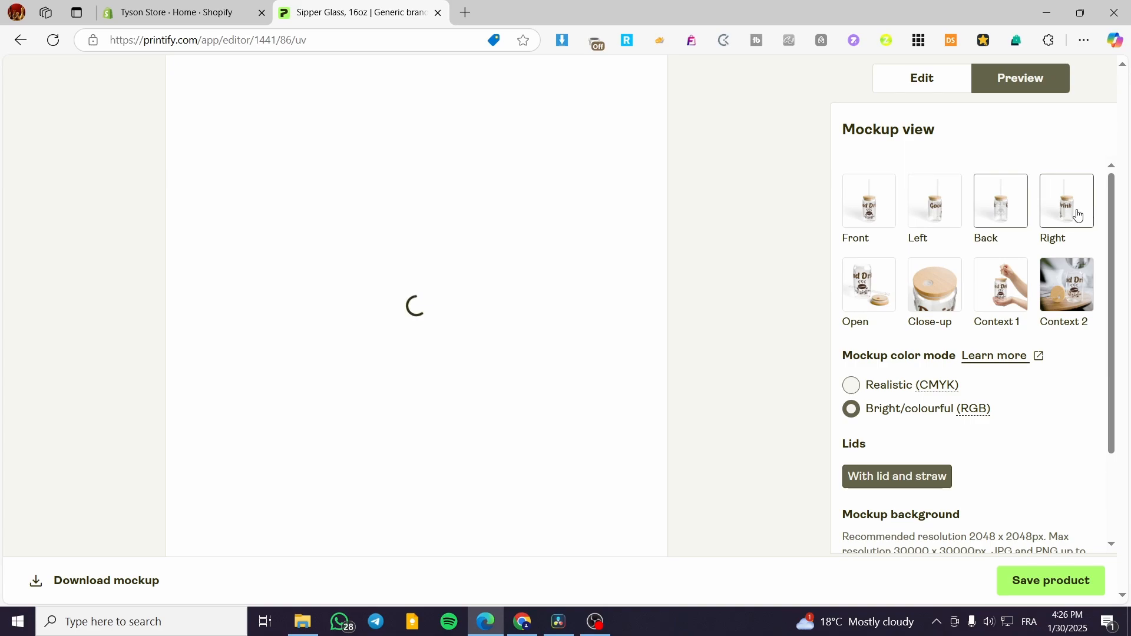
click(1078, 215)
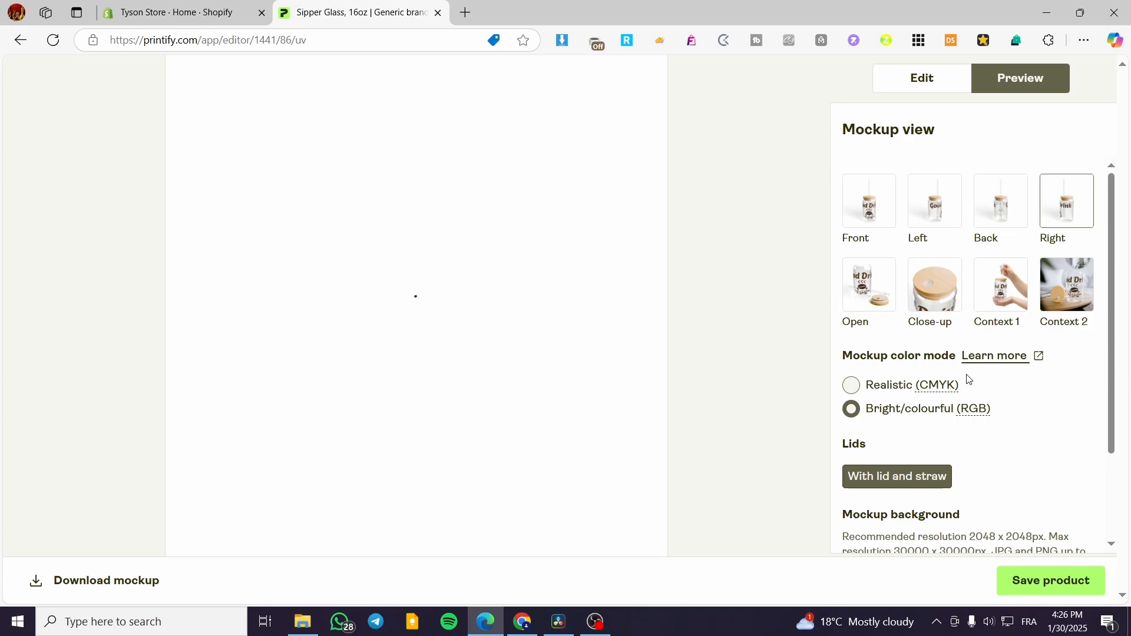
click(877, 295)
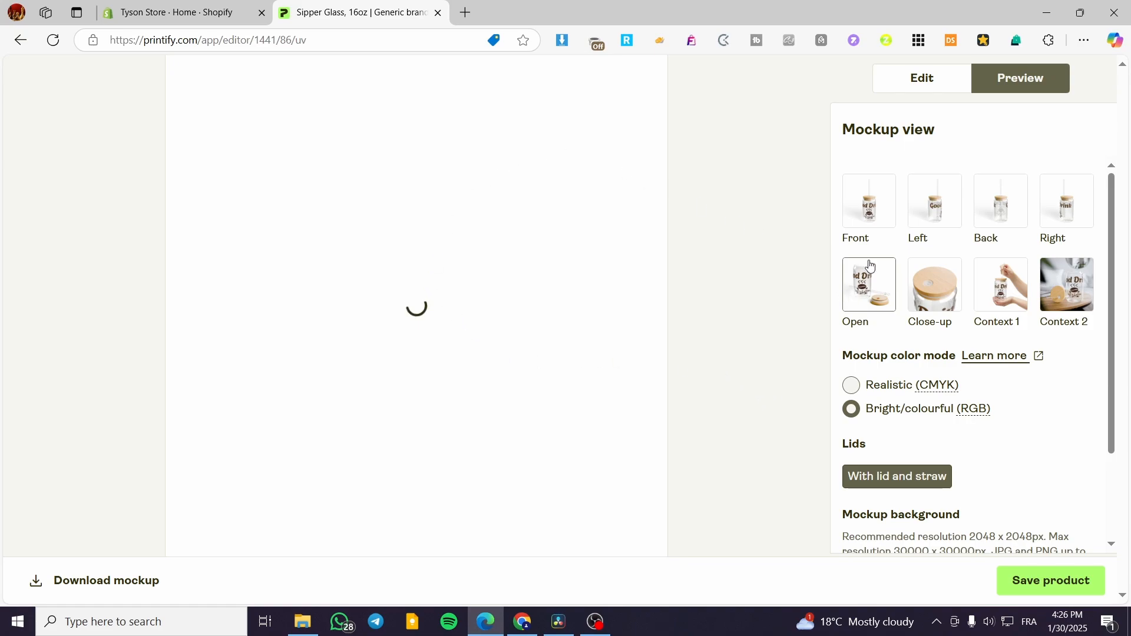
click(868, 202)
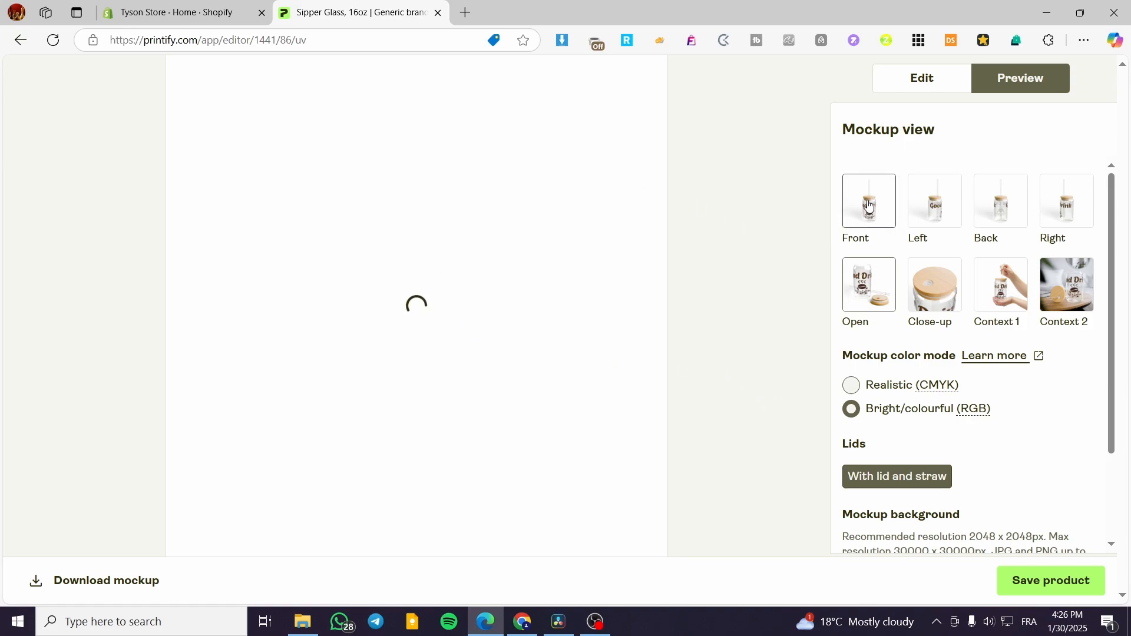
- Save the Sipper Glass design as a product and publish it to the connected Shopify store
click(1046, 586)
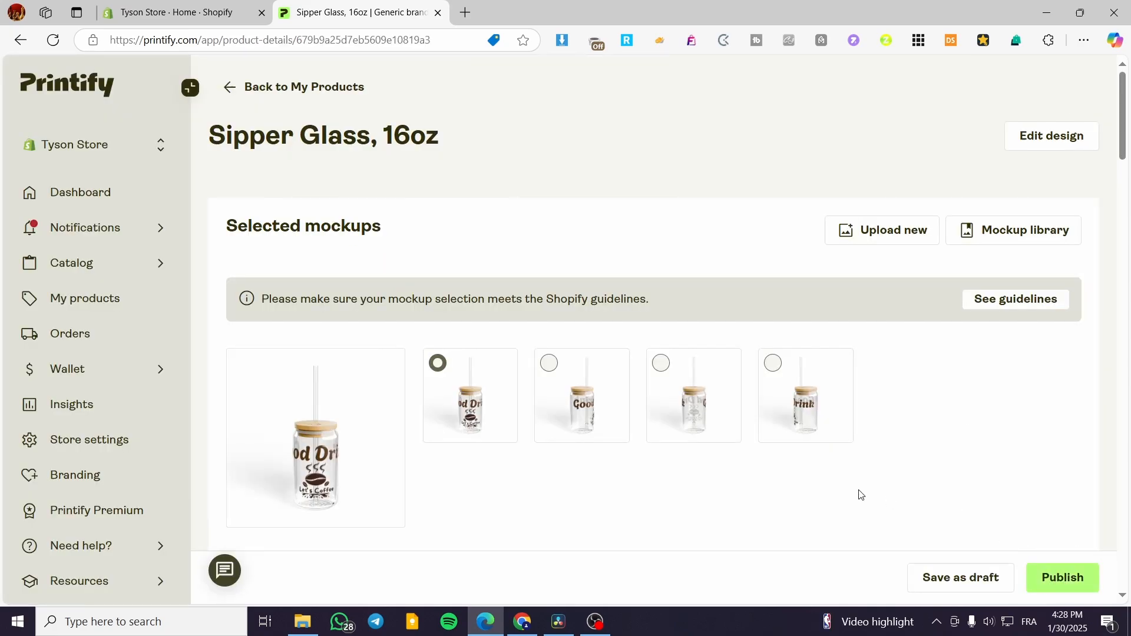
scroll(964, 518, down, 3)
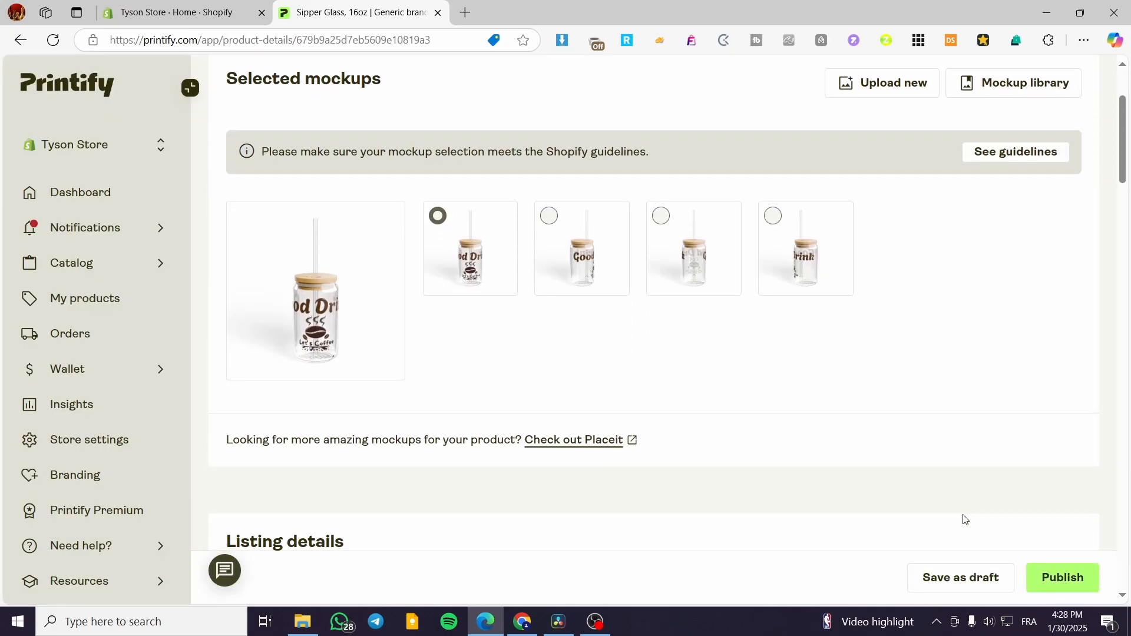
click(1061, 578)
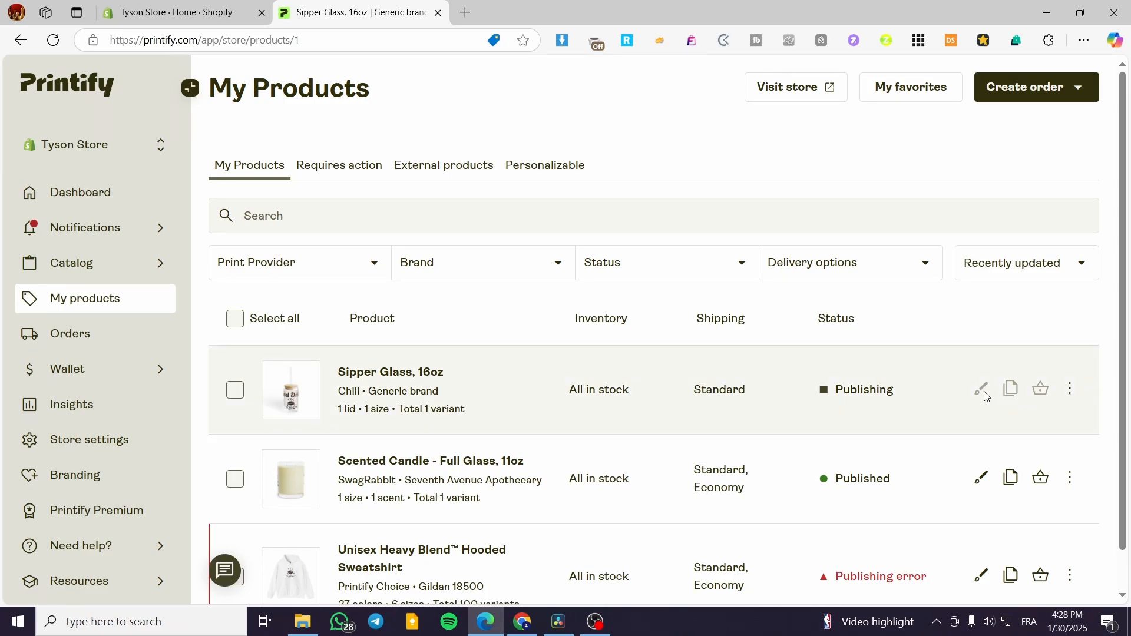
click(1070, 390)
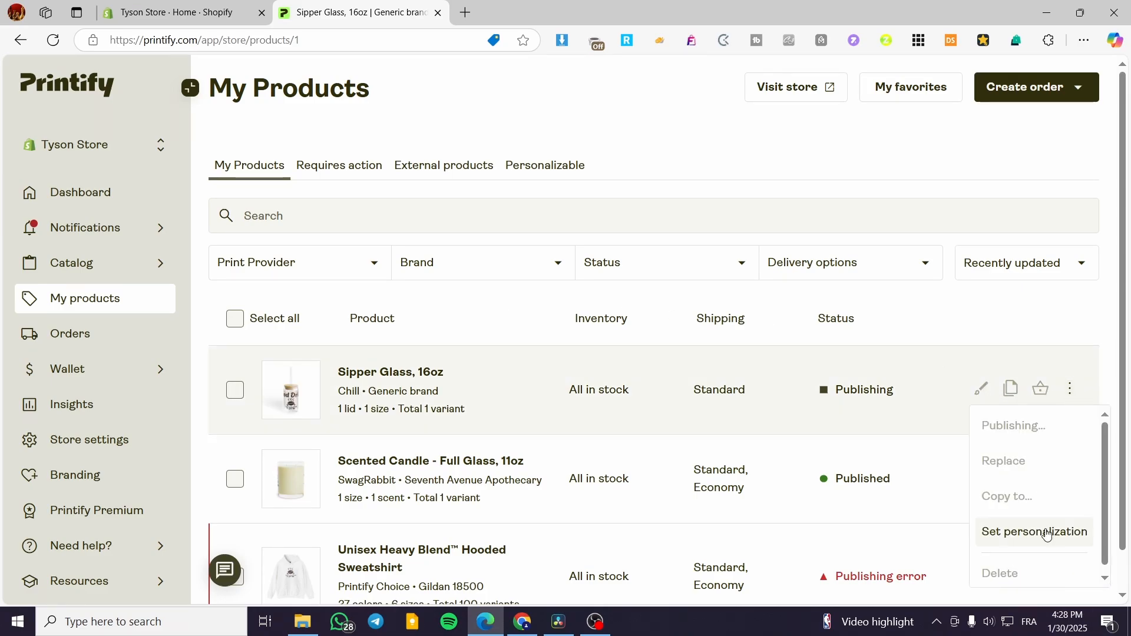
click(532, 408)
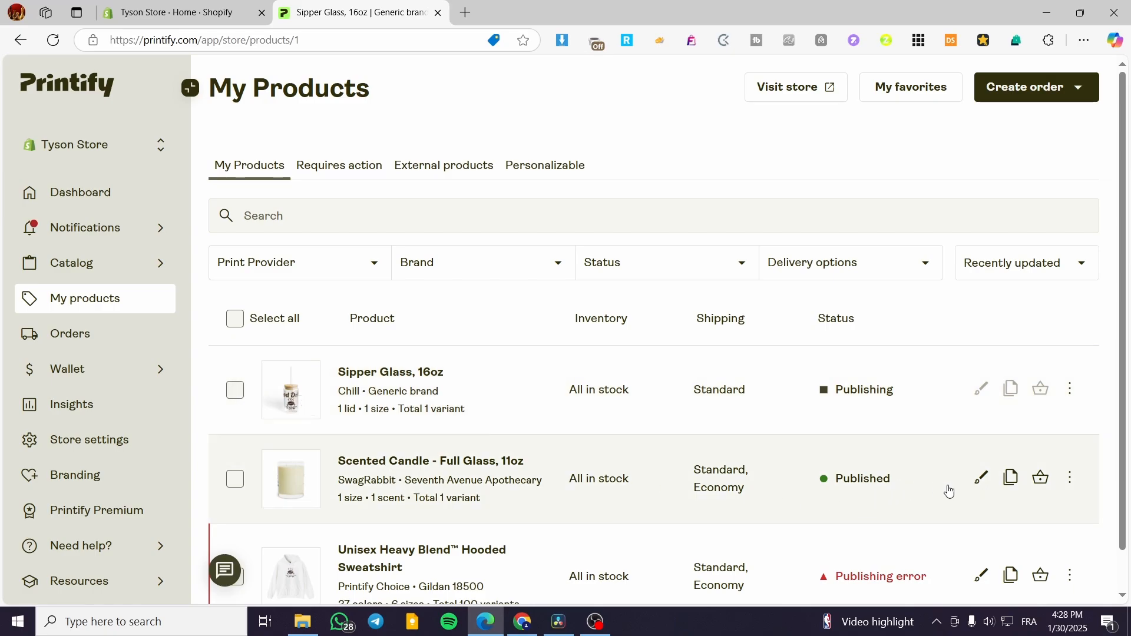
- Review the additional actions for the published Scented Candle and open its design editor, returning to the product list
click(1074, 479)
scroll(1066, 425, down, 2)
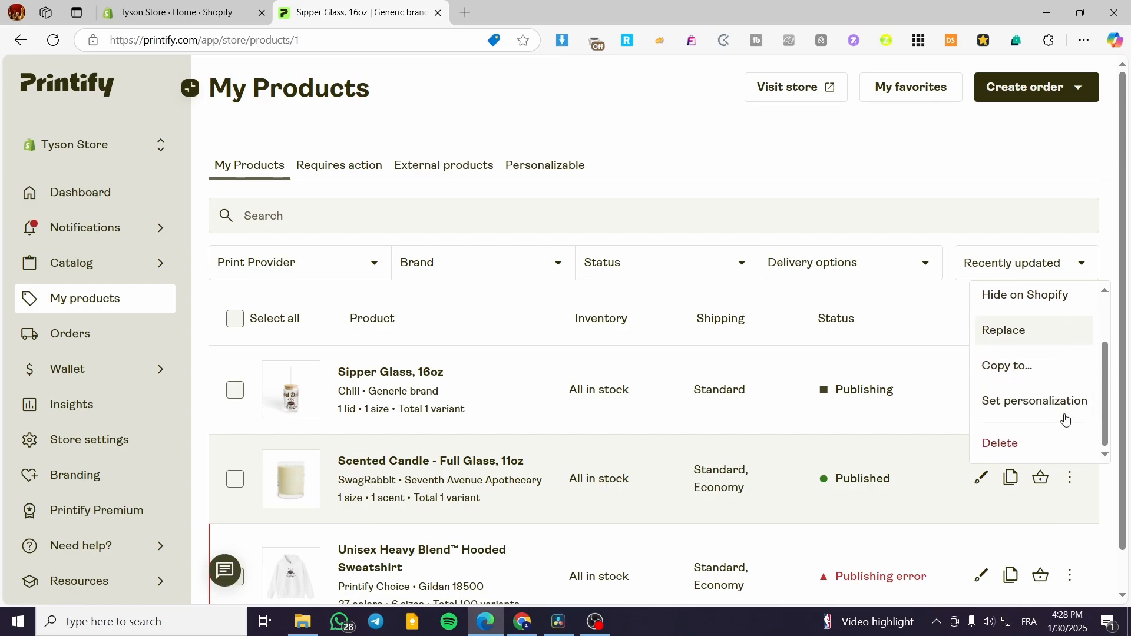
scroll(1068, 421, up, 2)
click(881, 399)
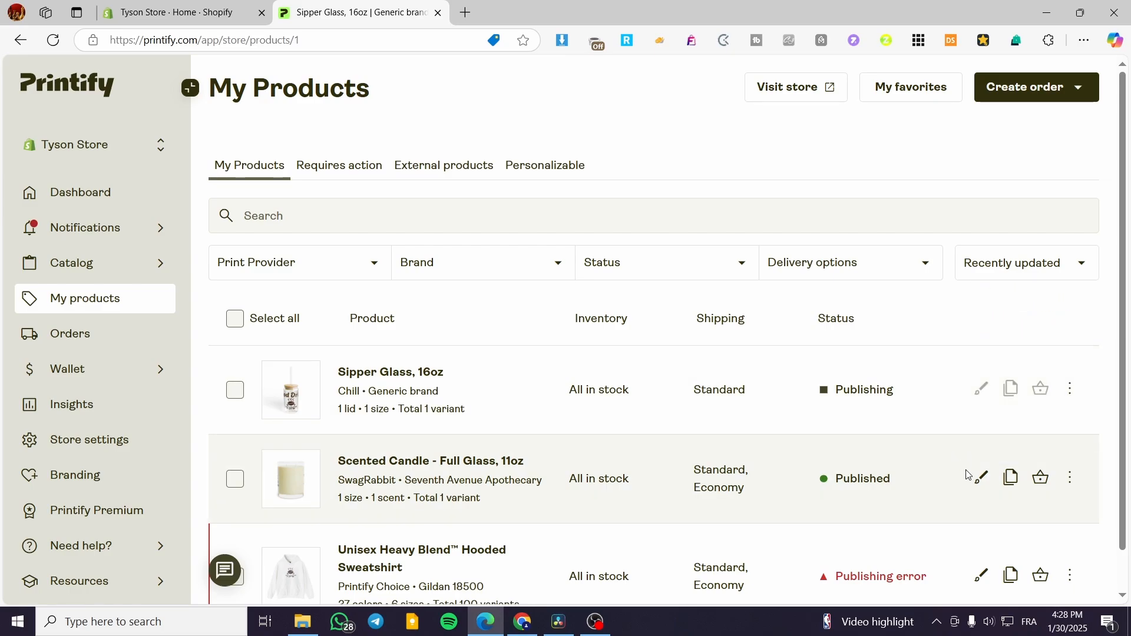
click(981, 479)
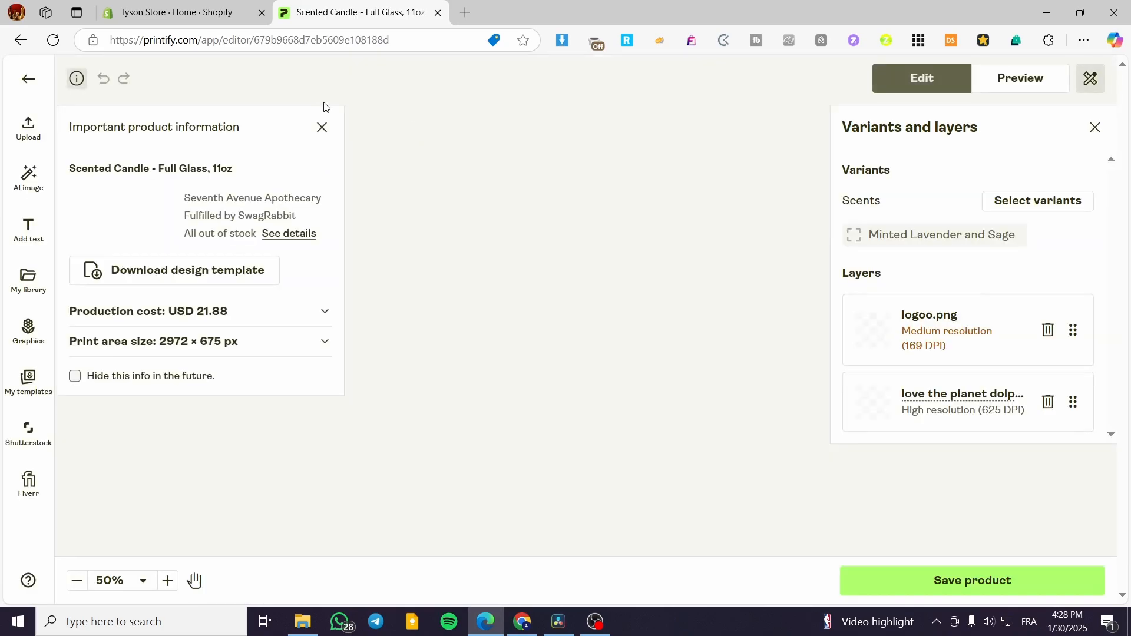
click(21, 40)
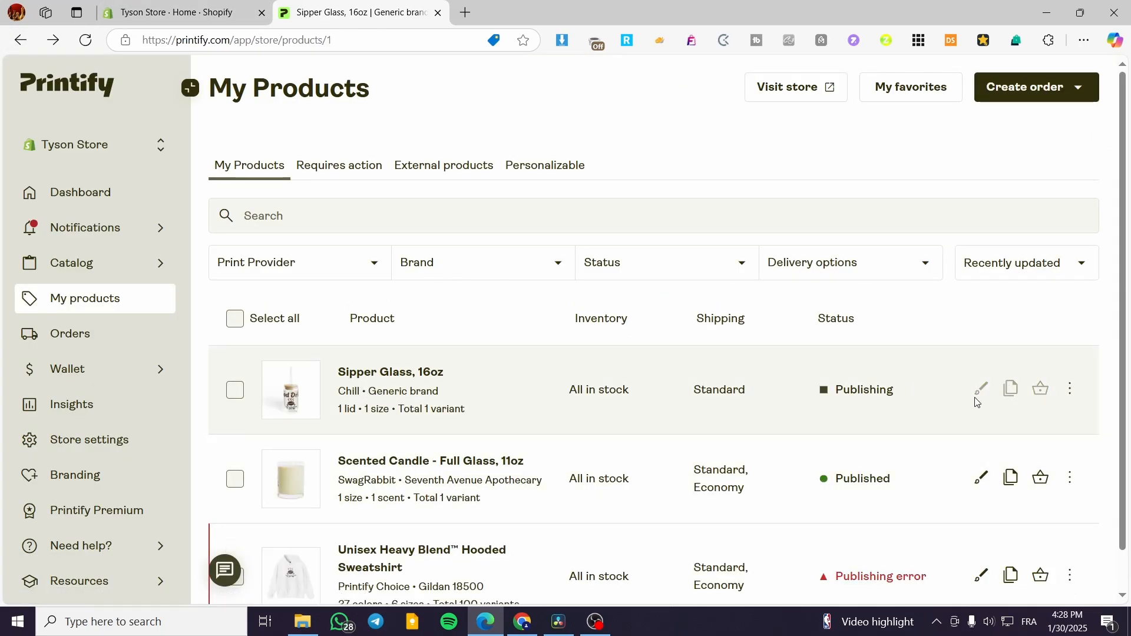
scroll(413, 386, down, 1)
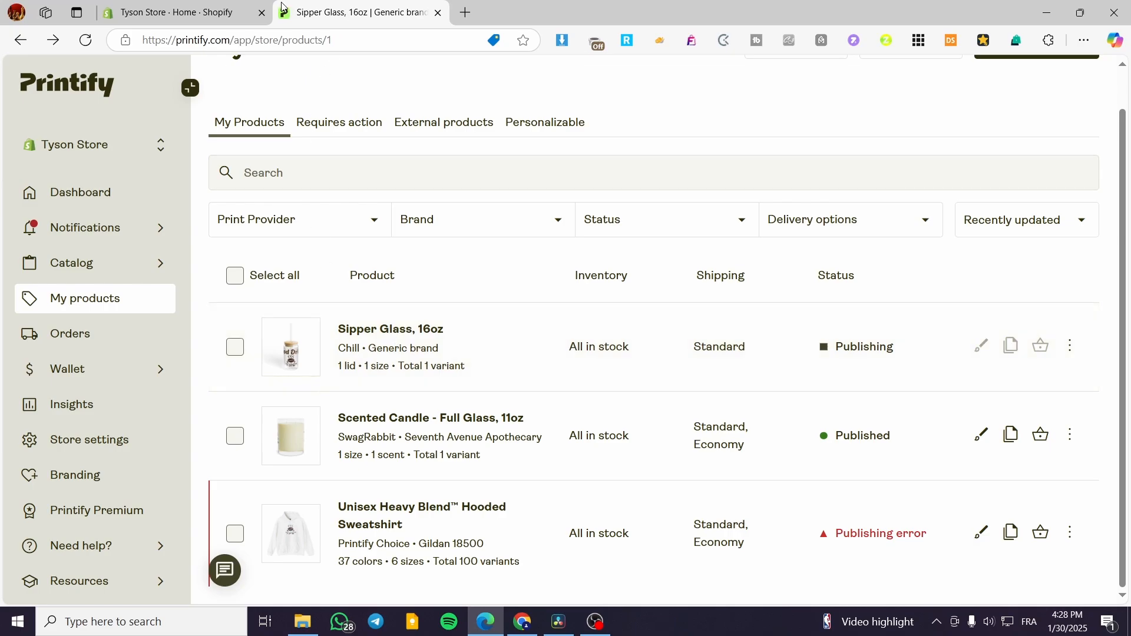
- Switch to the Shopify admin, look through the store's product list for the Sipper Glass, and return to Printify's product list
click(181, 4)
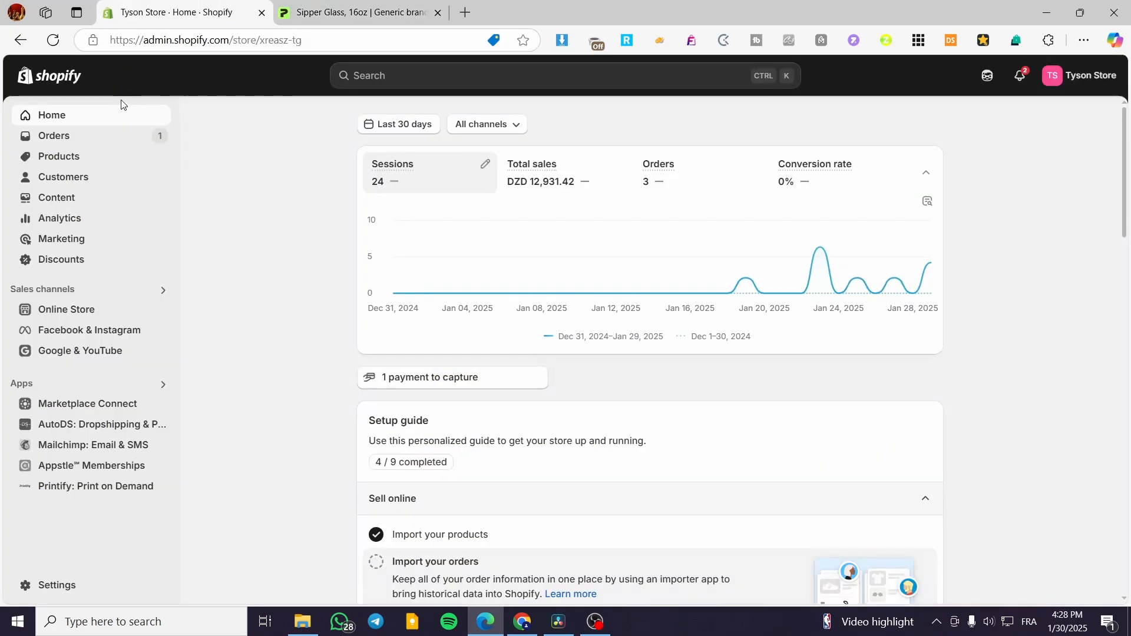
click(69, 169)
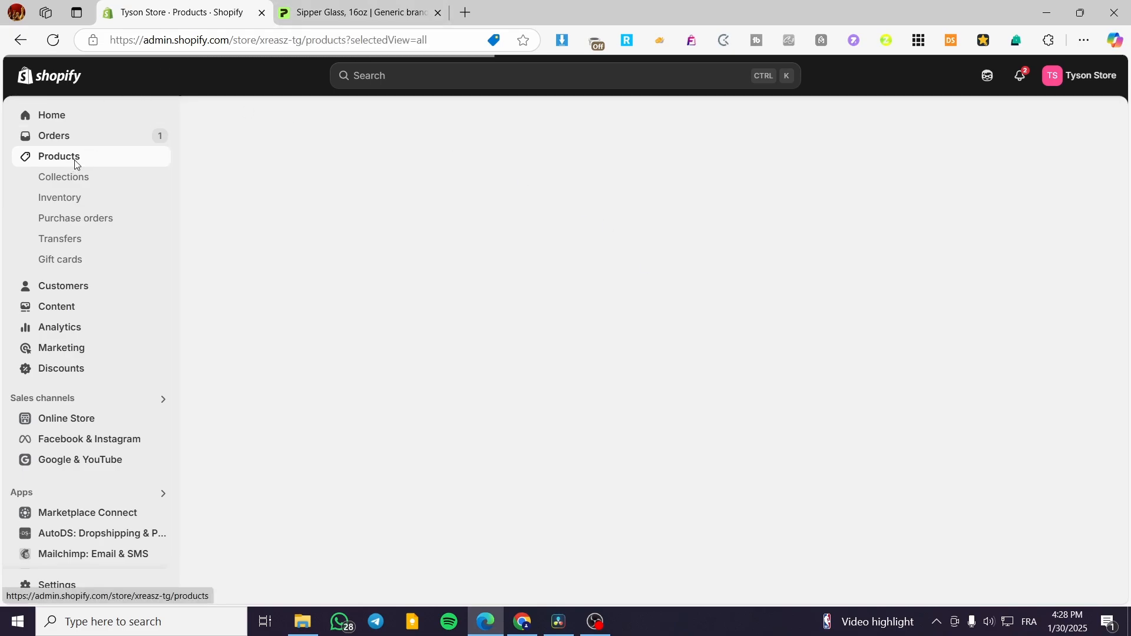
scroll(389, 285, down, 2)
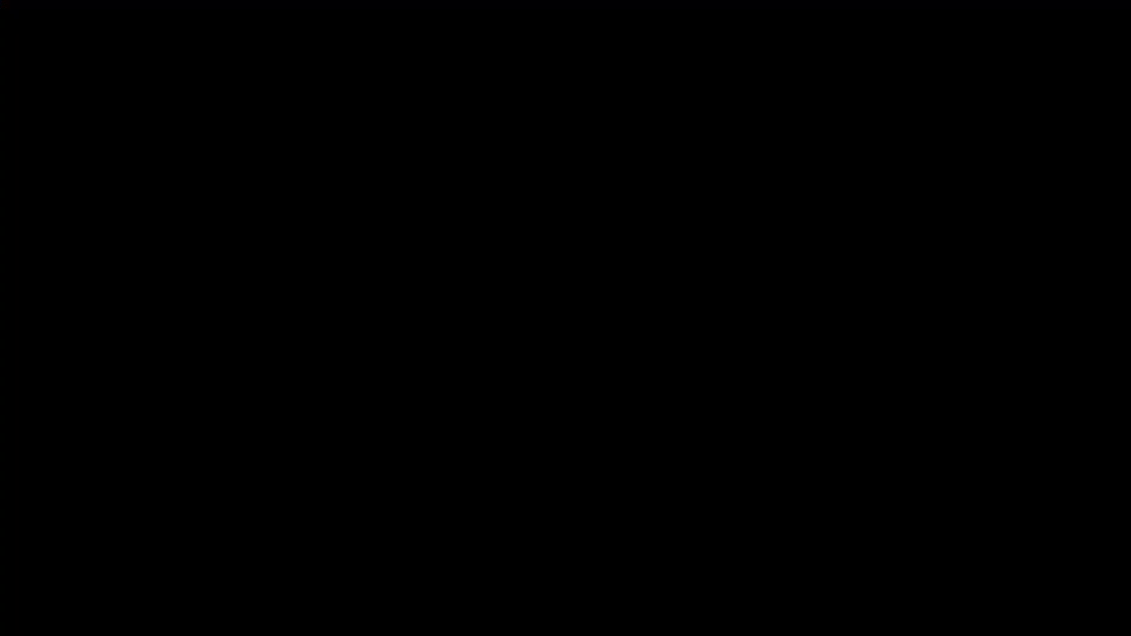
scroll(353, 354, up, 2)
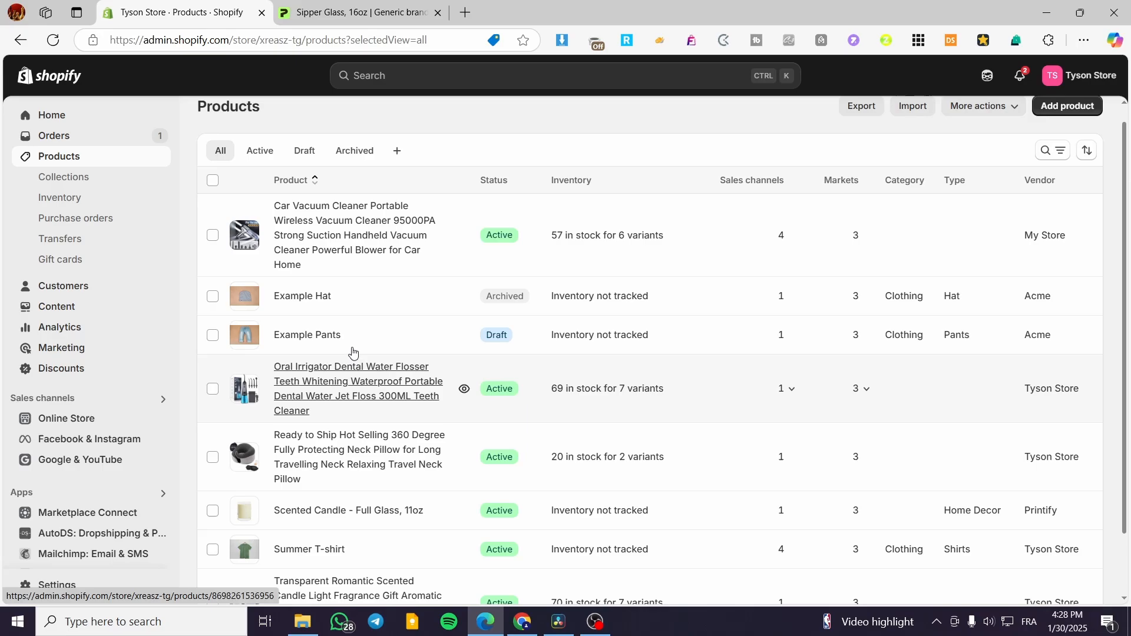
click(324, 9)
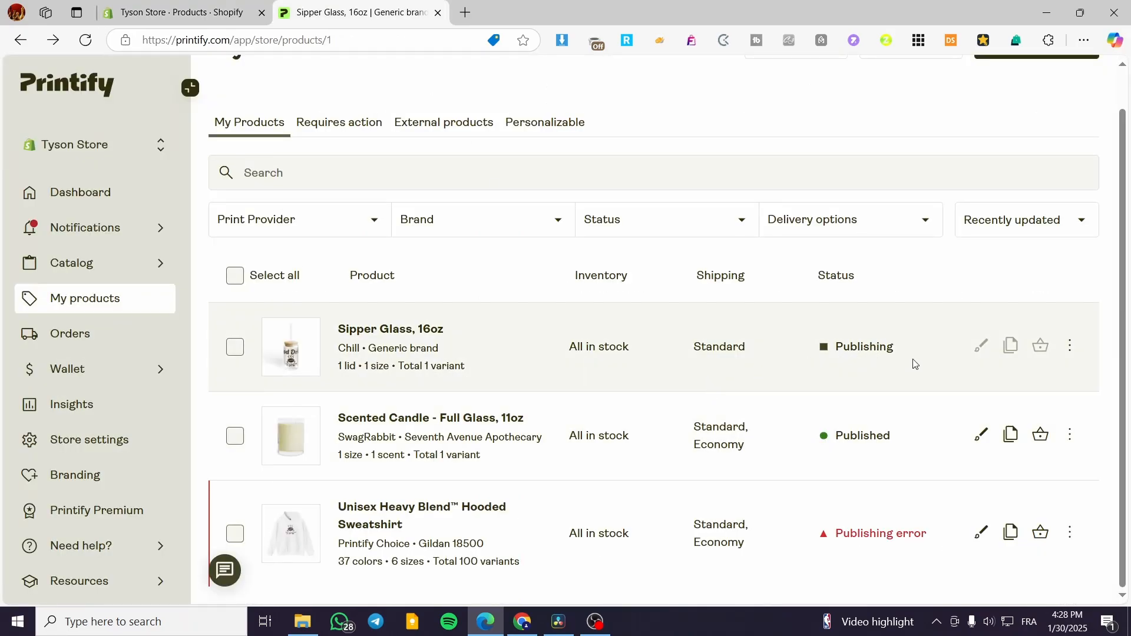